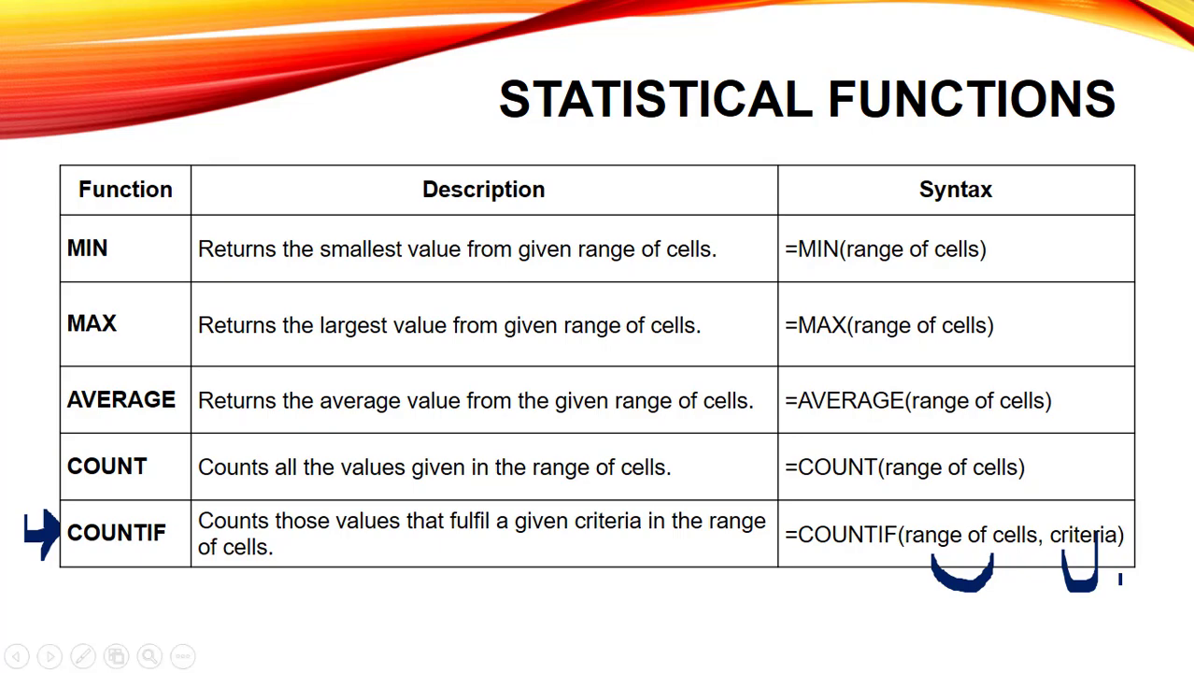
- Switch from the slide show to the Excel workbook cl8 p1 and review the numbers in A1:A7 and the label in C1
key("alt+Tab")
left_click(1187, 358)
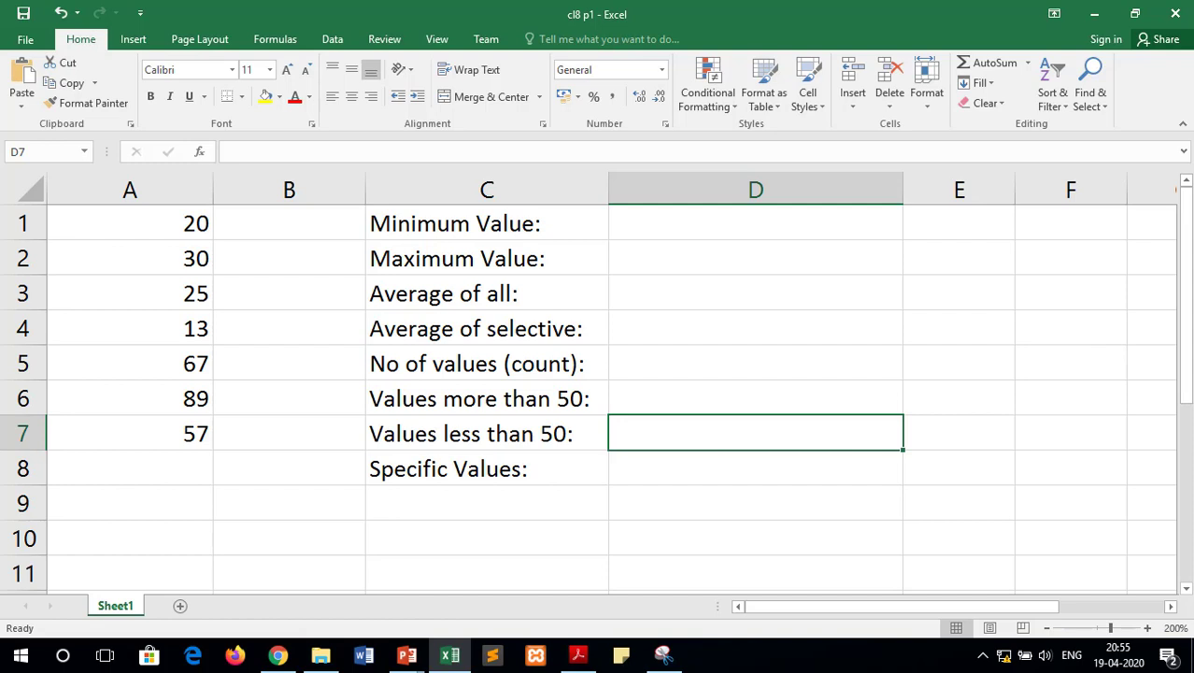
left_click_drag(195, 224, 181, 441)
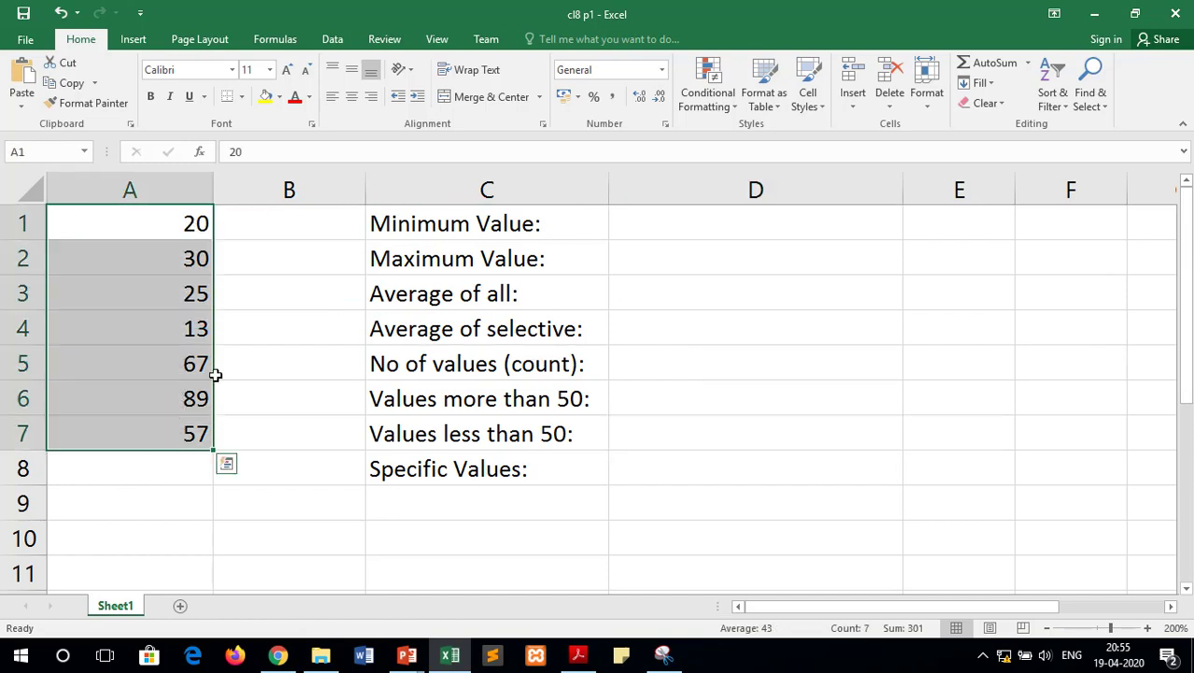
left_click(286, 234)
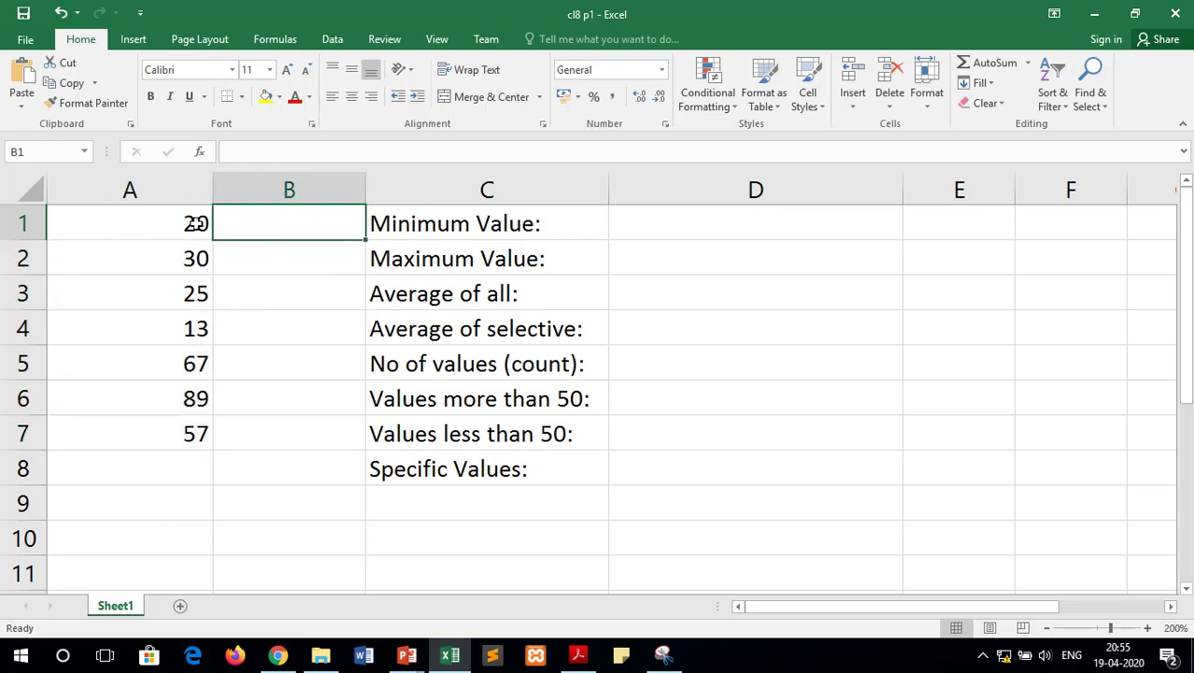
left_click_drag(498, 211, 525, 213)
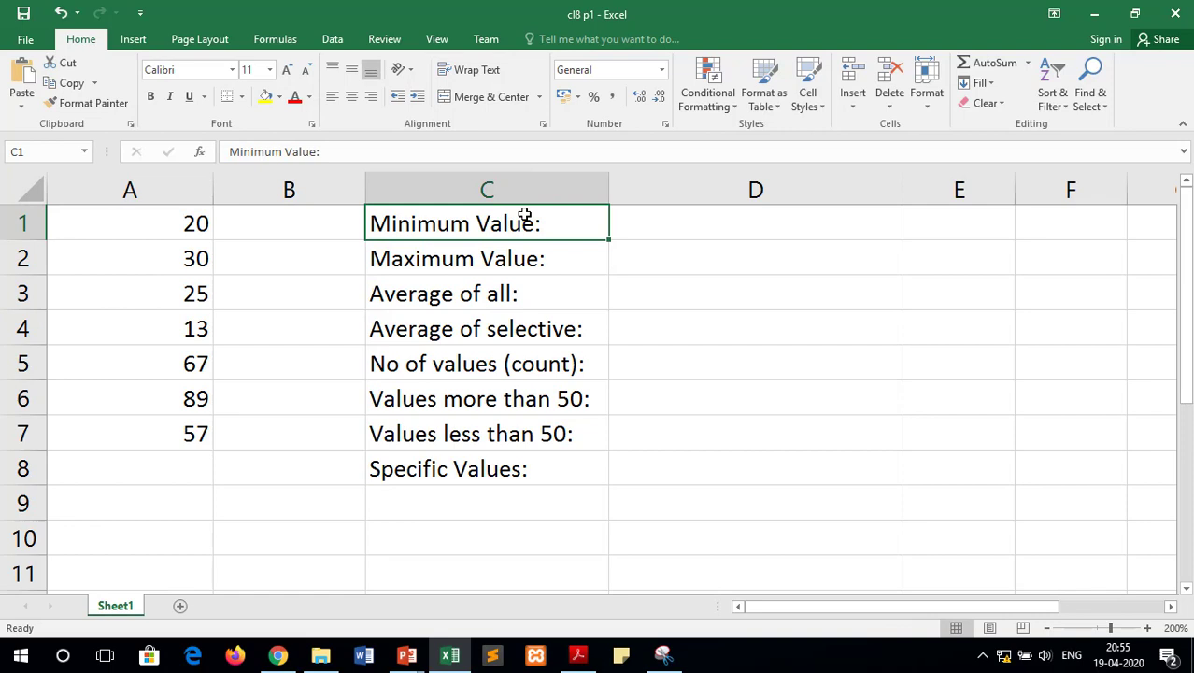
- Enter the formula =min(A1:A7) in cell D1 beside the Minimum Value label
left_click(738, 227)
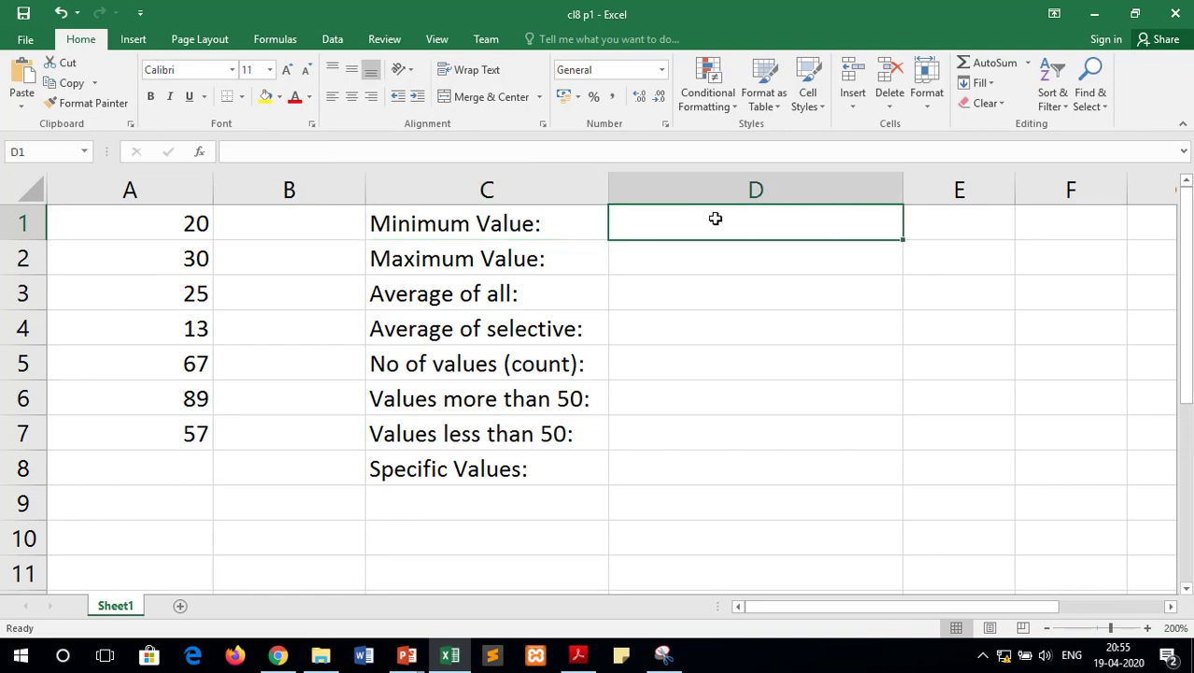
left_click(583, 224)
left_click(652, 221)
type("=")
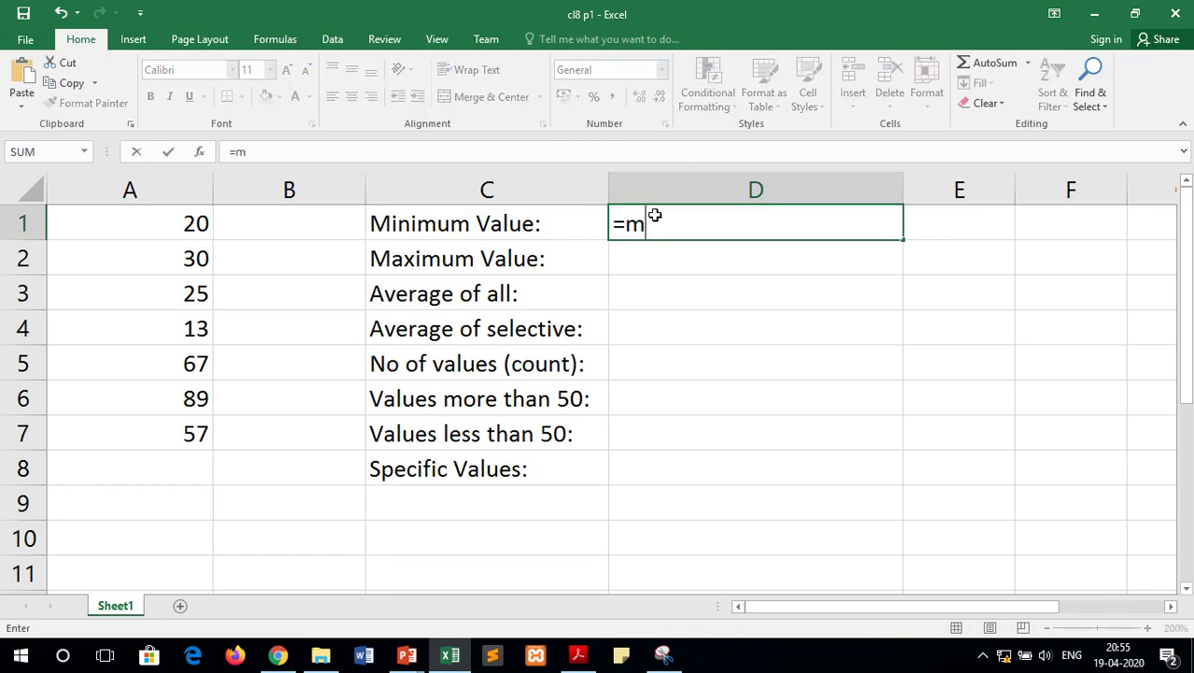
type("min(")
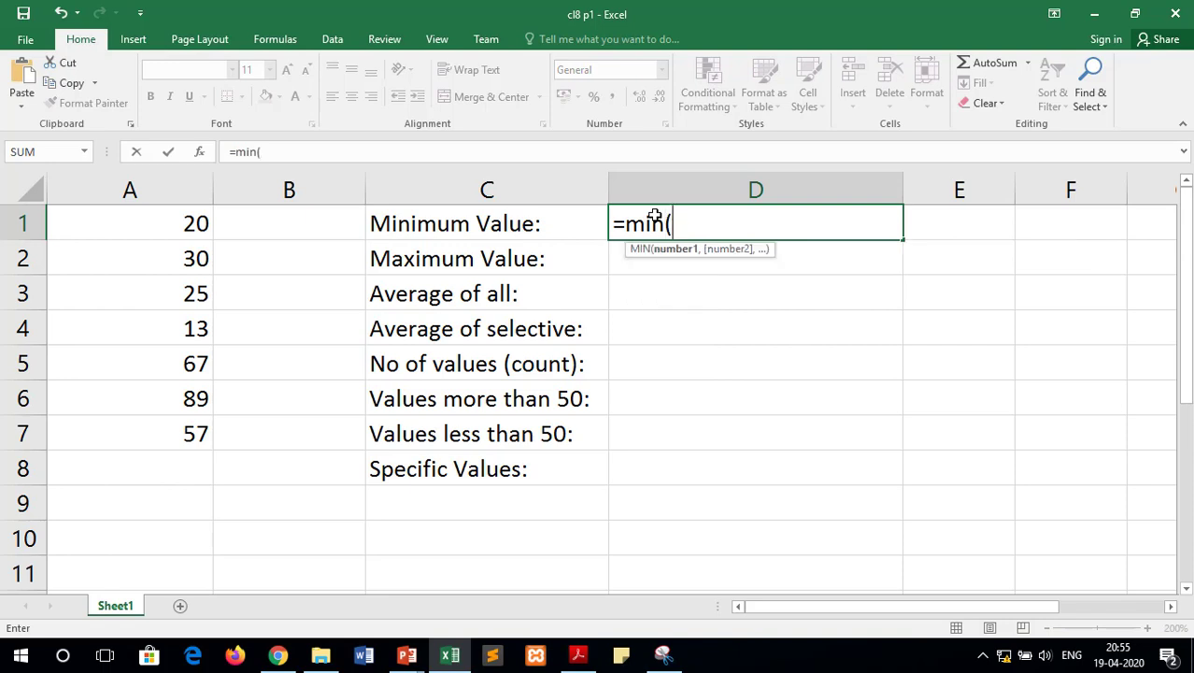
left_click_drag(191, 224, 173, 438)
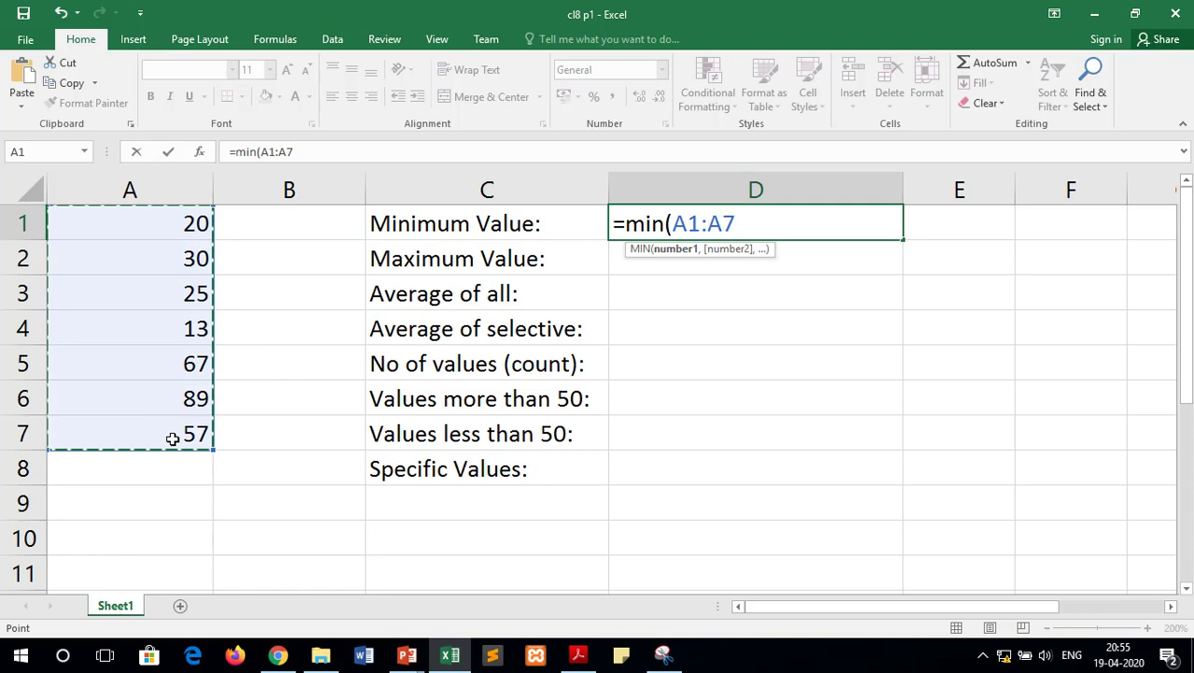
type(")")
key("Return")
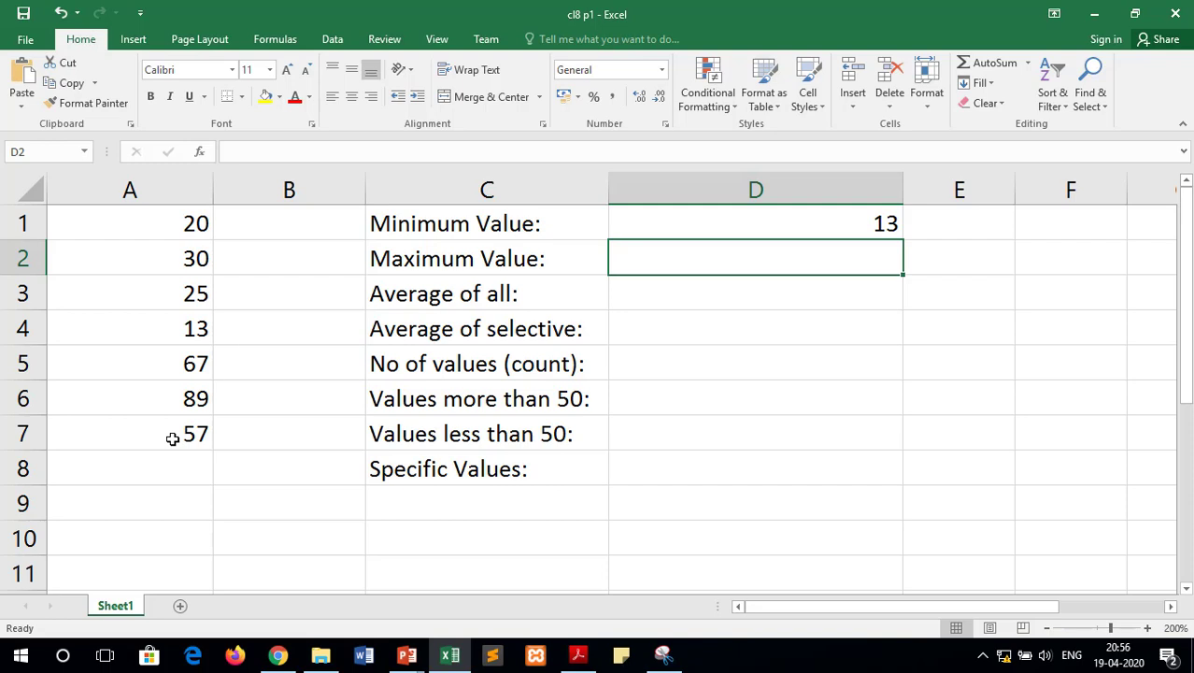
- Enter the formula =max(A1:A7) in cell D2 beside the Maximum Value label
type("=")
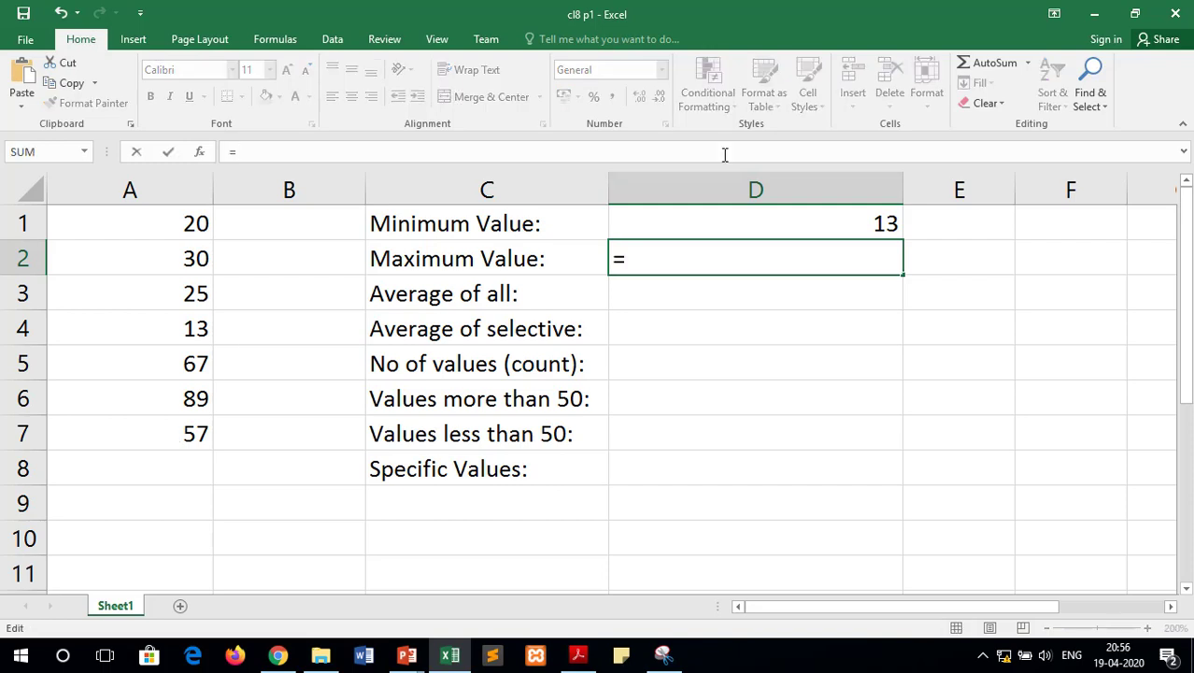
type("max")
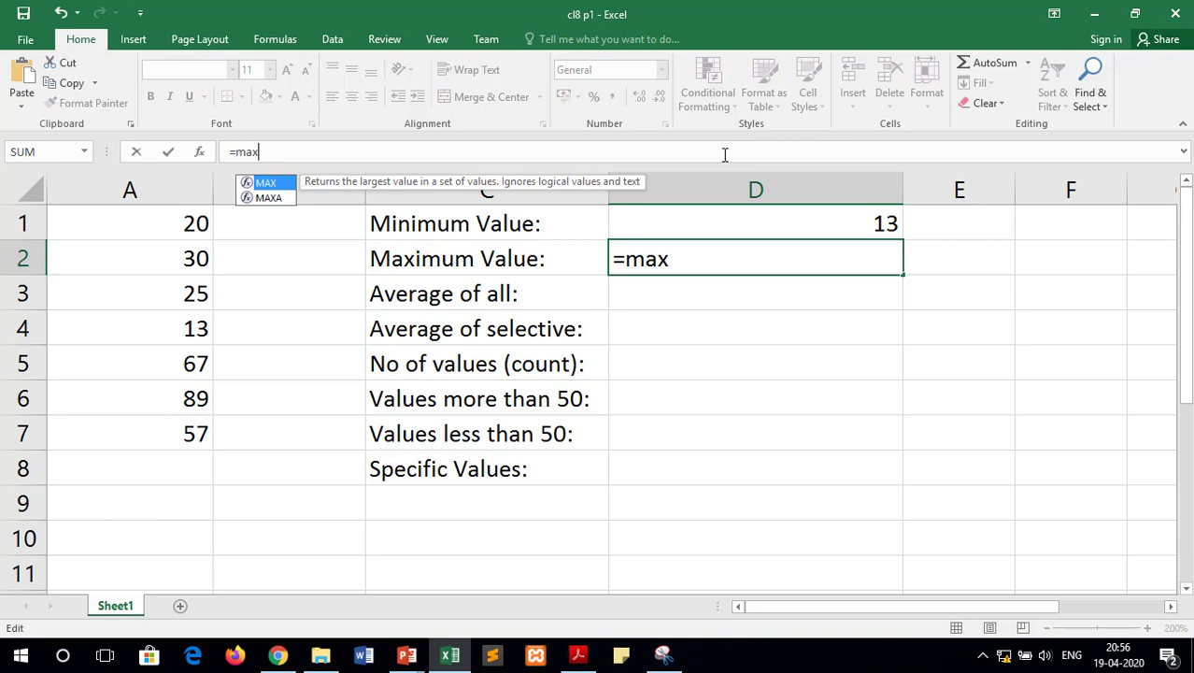
type("(")
left_click_drag(142, 221, 135, 446)
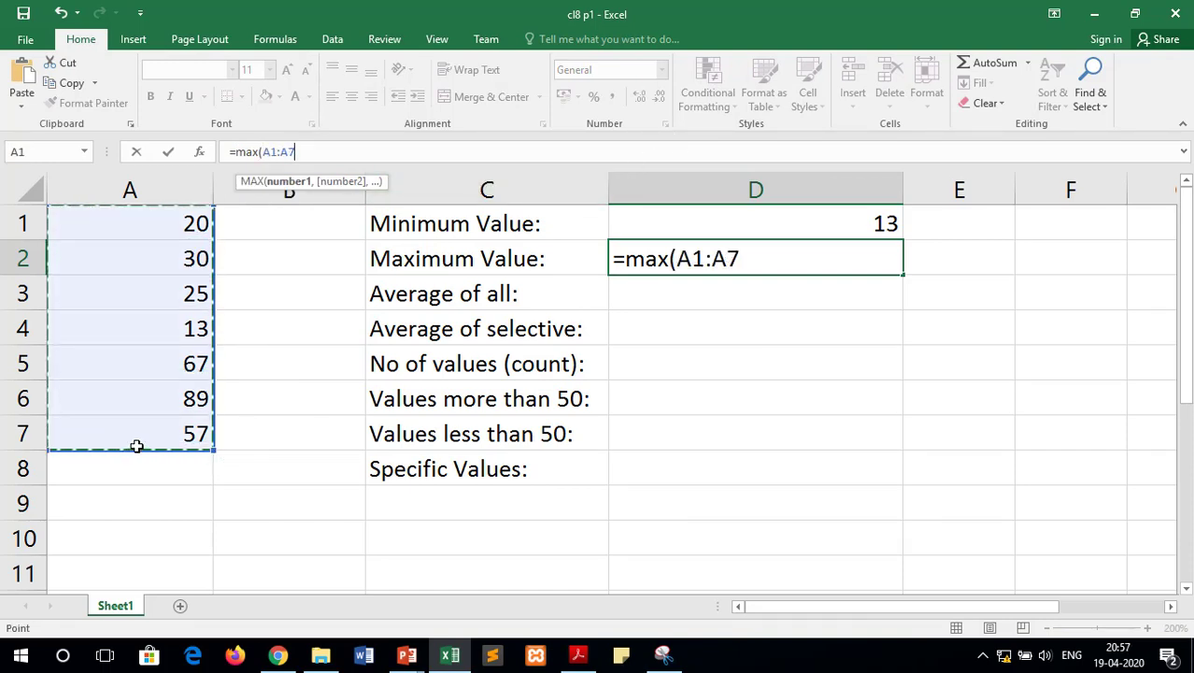
left_click(778, 260)
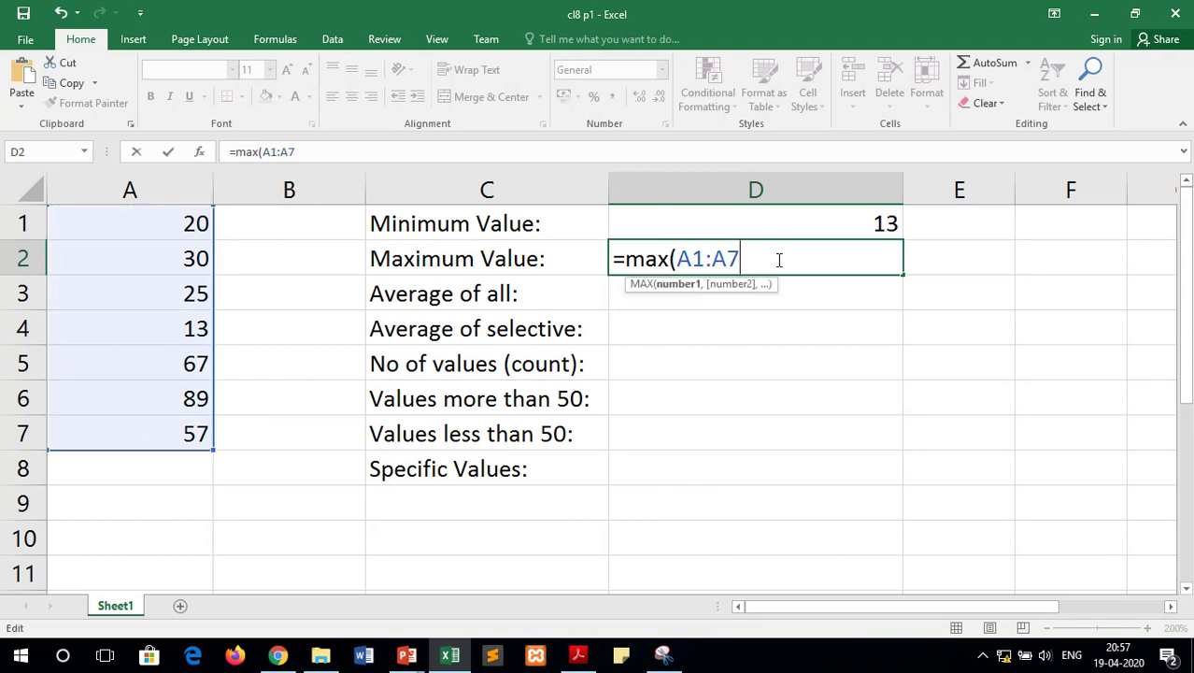
type(")")
key("Return")
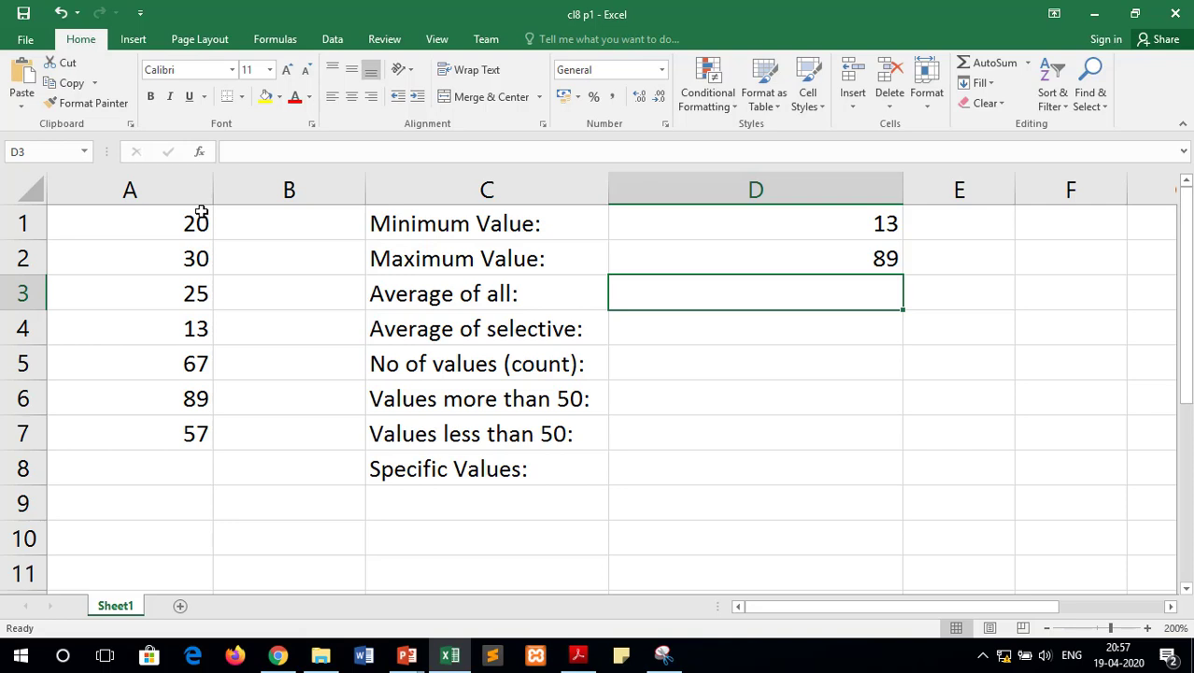
- Change the number in cell A4 to 23 so the minimum and maximum formulas recalculate
left_click(173, 334)
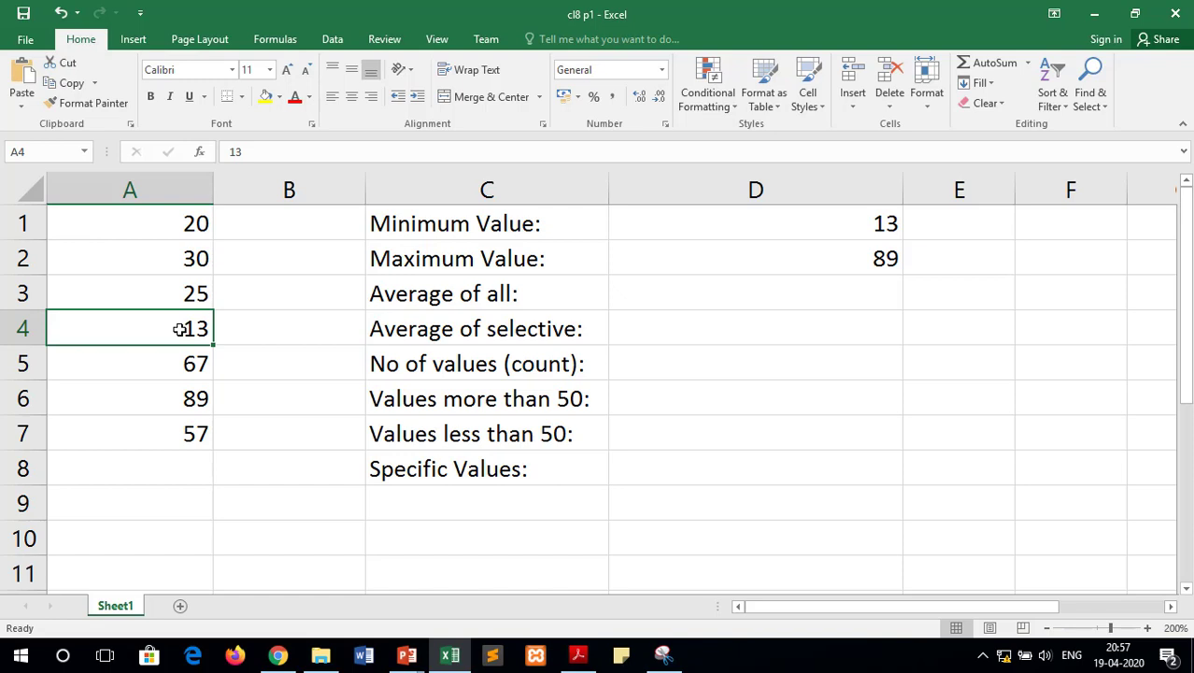
type("23")
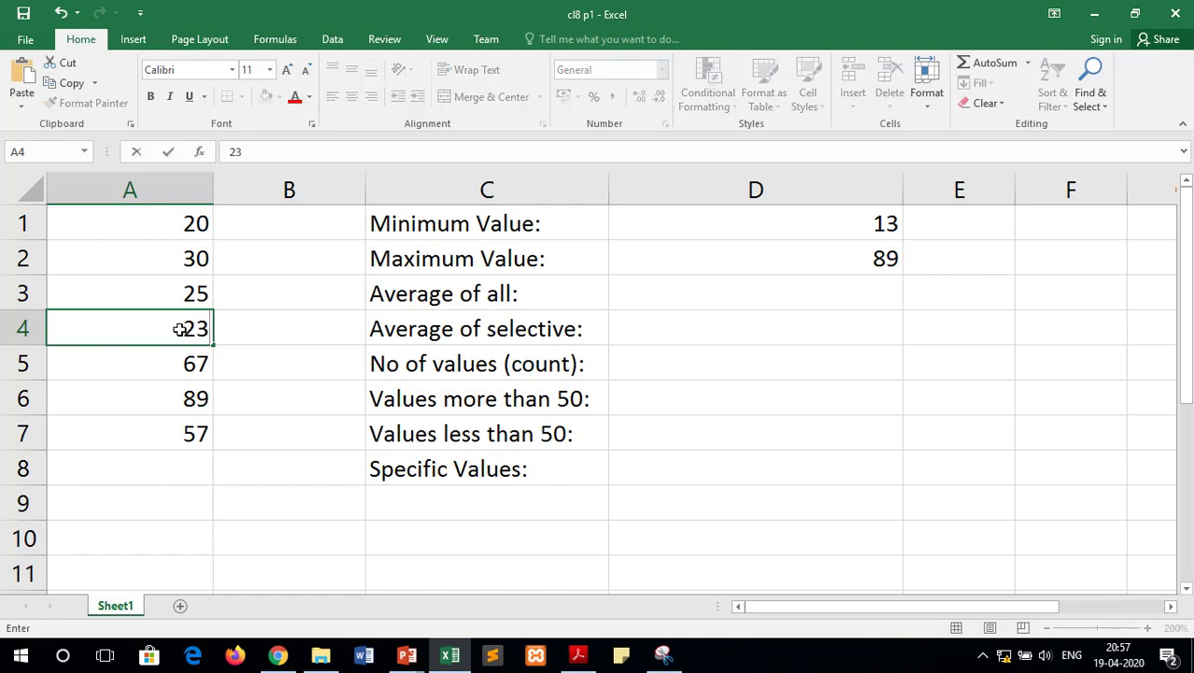
double_click(205, 335)
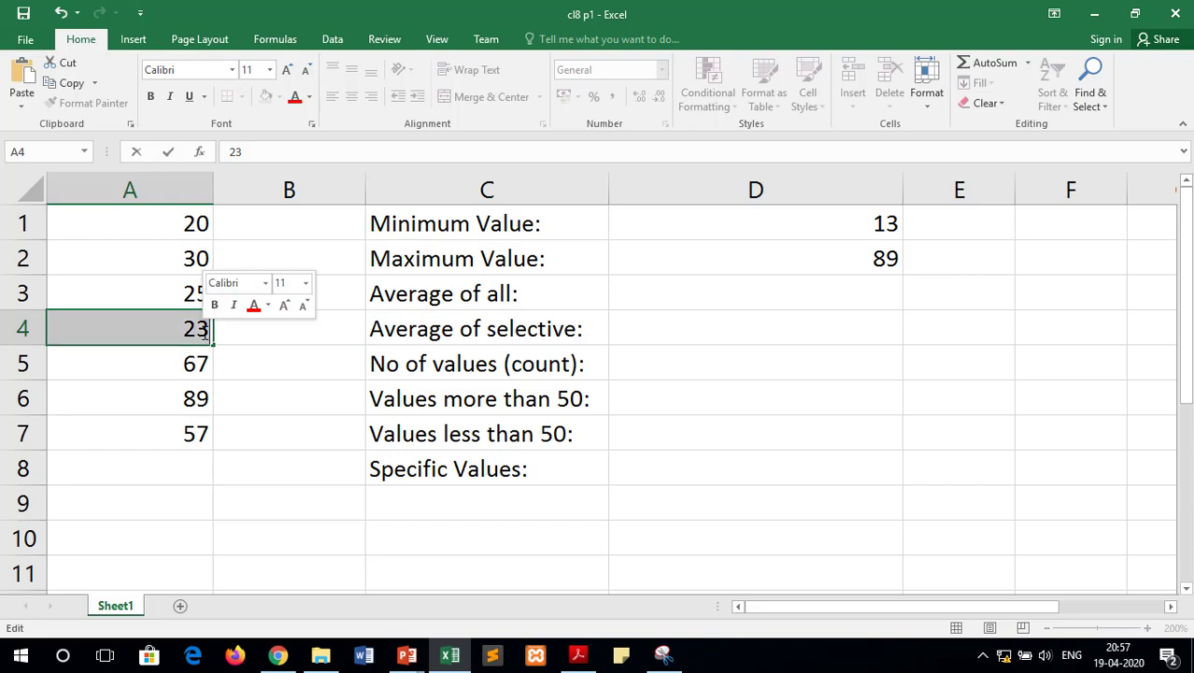
key("Return")
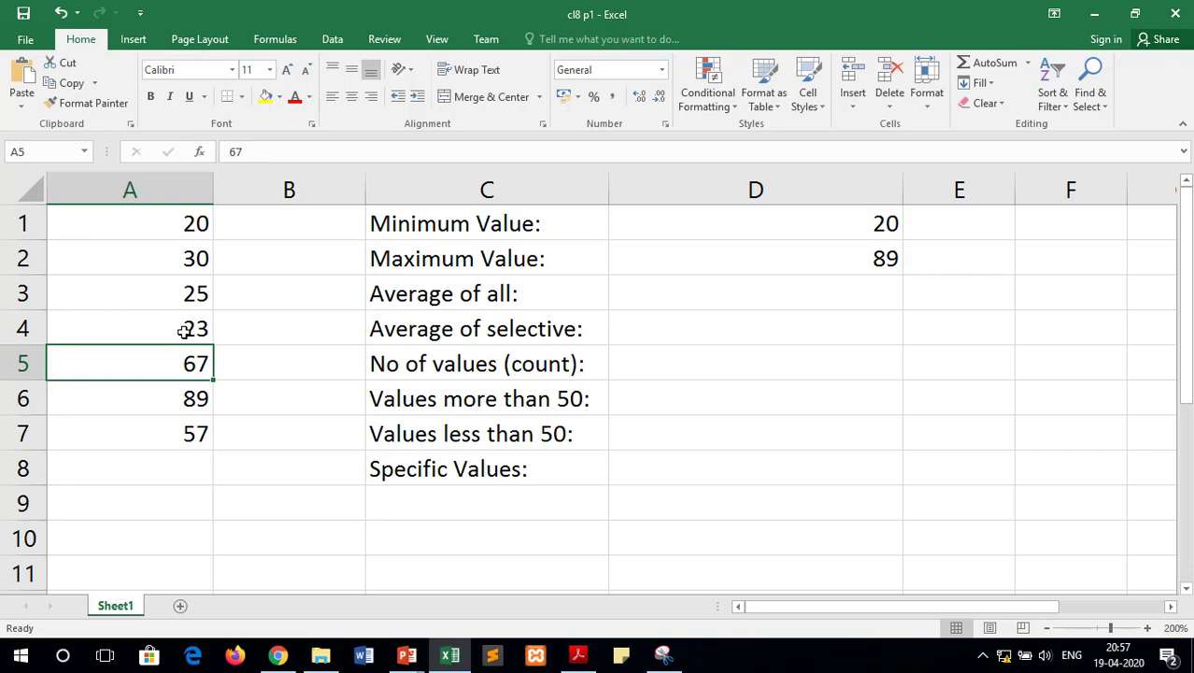
left_click(185, 330)
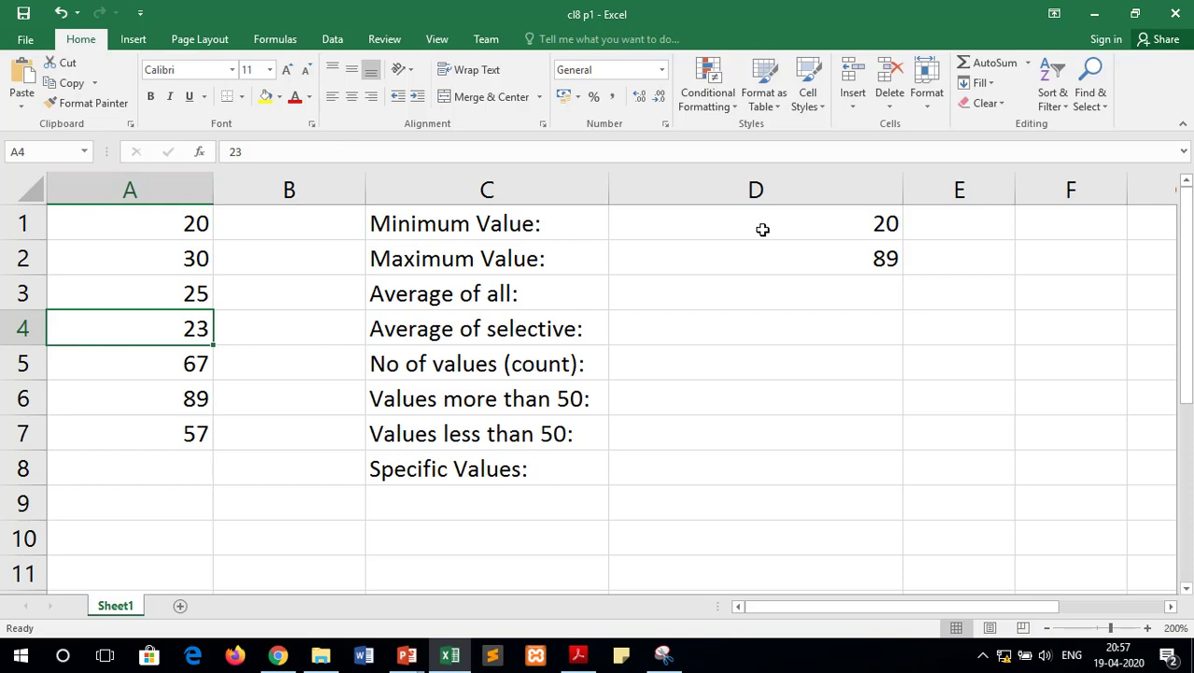
- Enter the formula =average(A1:A7) in cell D3 beside the Average of all label and check the stored formula
left_click(837, 296)
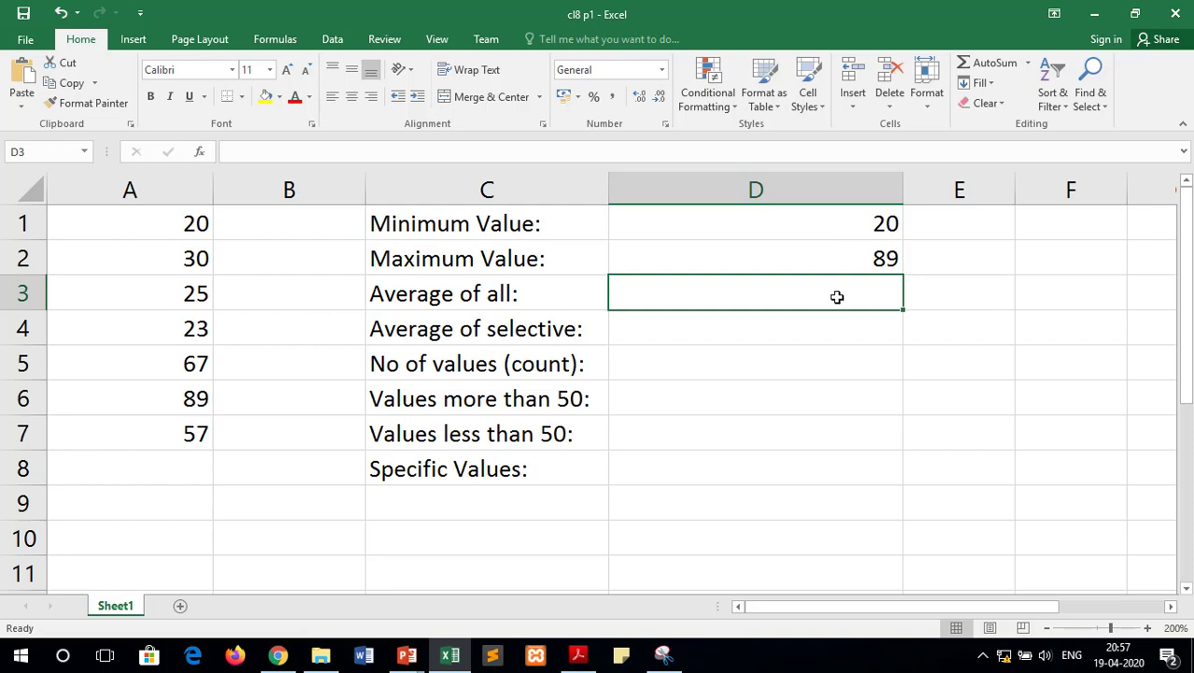
type("=")
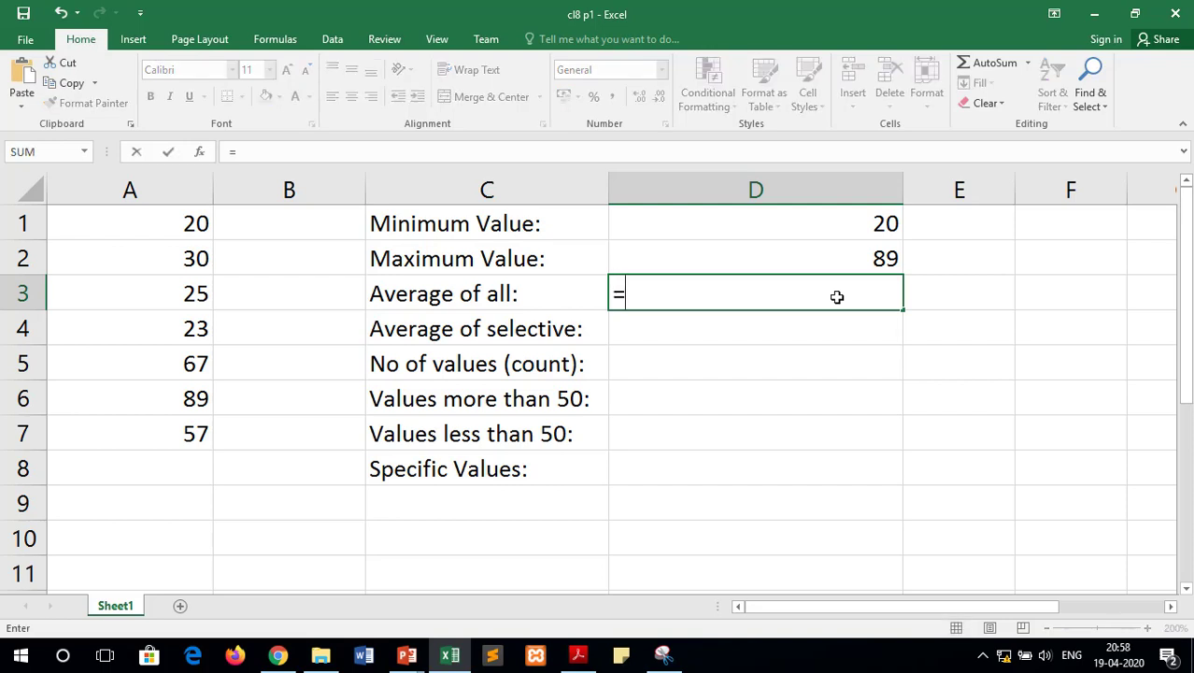
type("average")
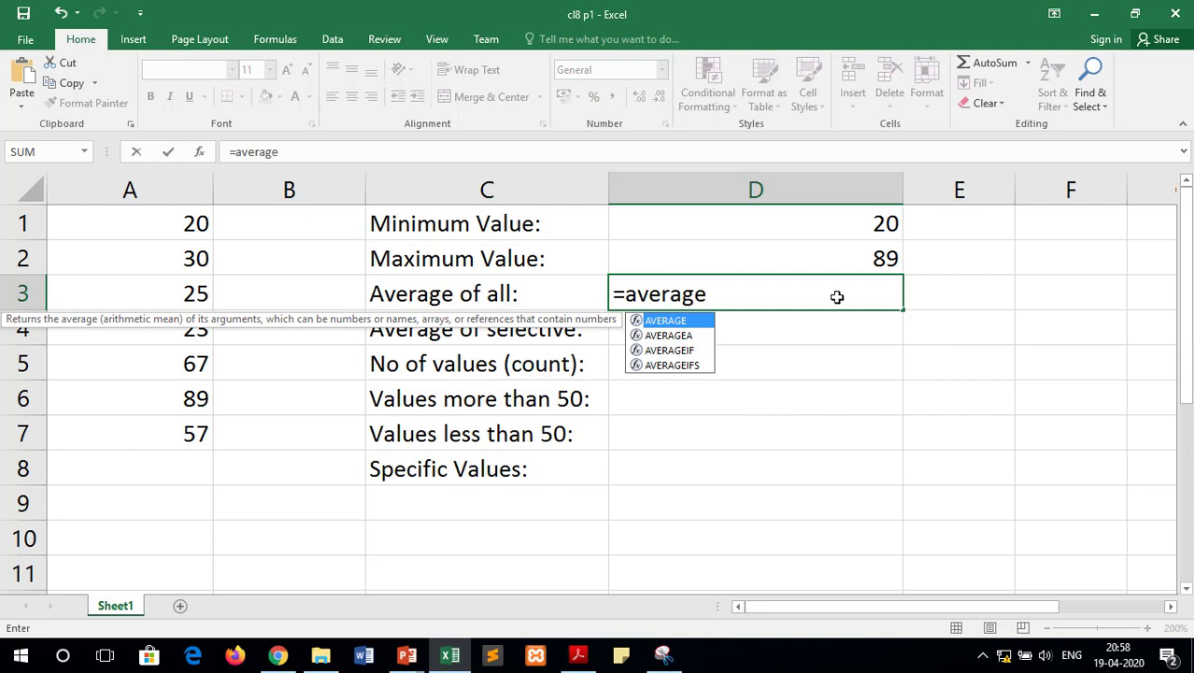
type("(")
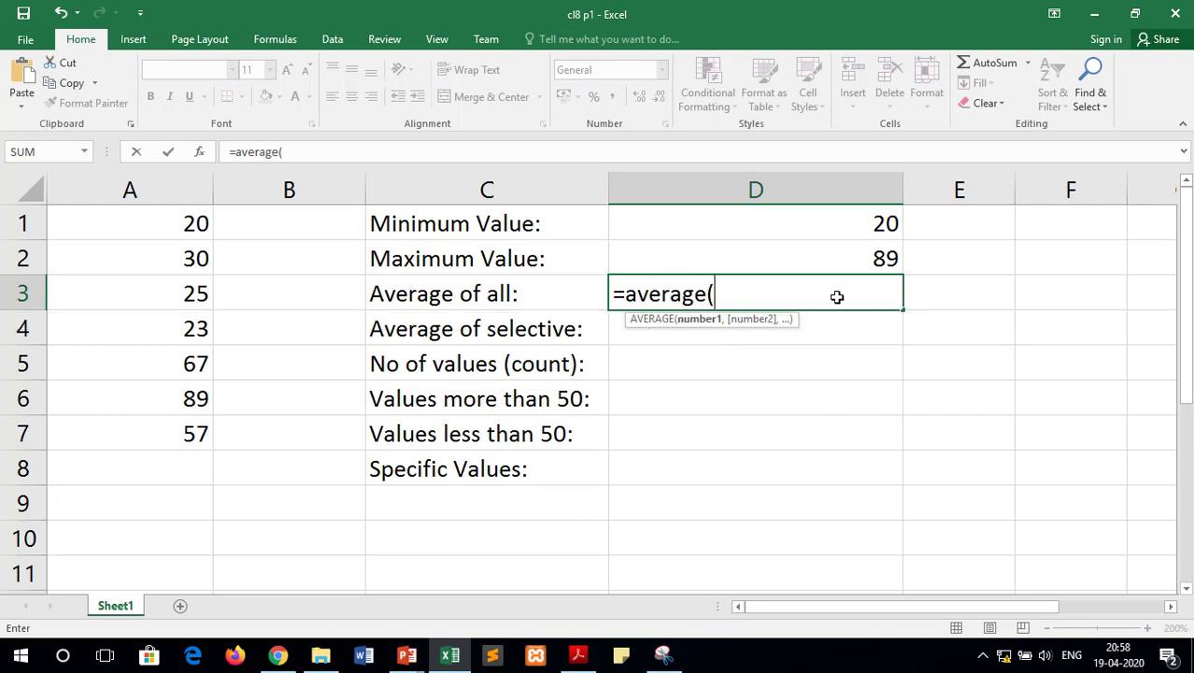
left_click_drag(159, 221, 148, 433)
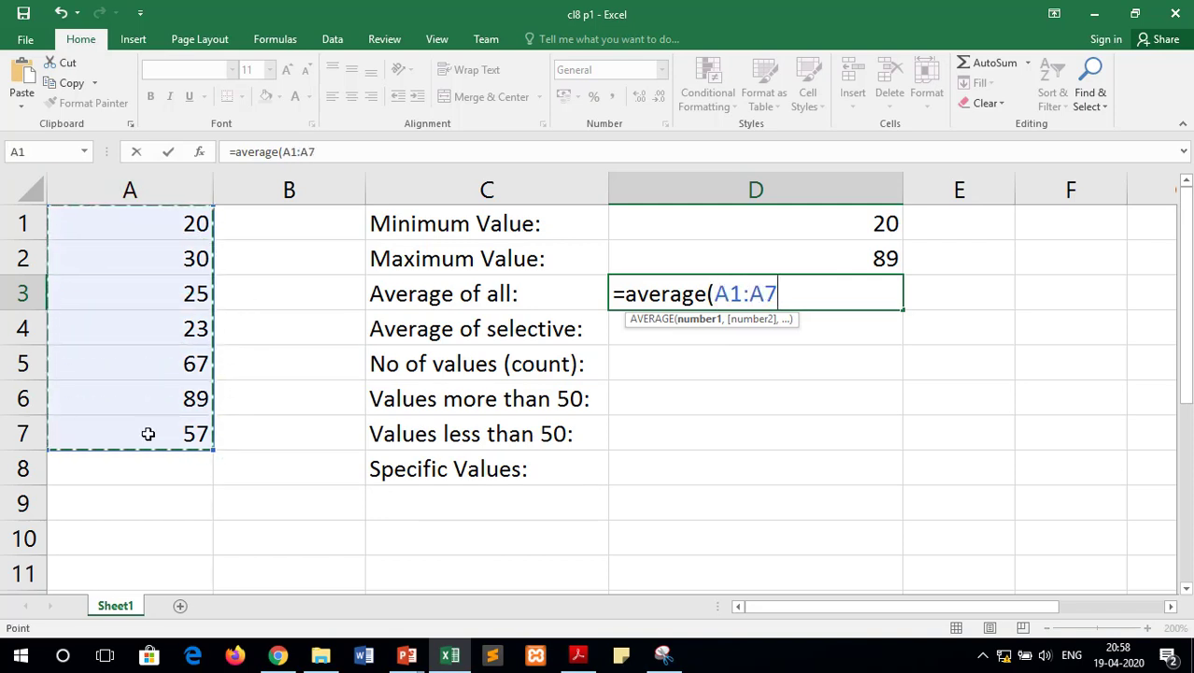
type(")")
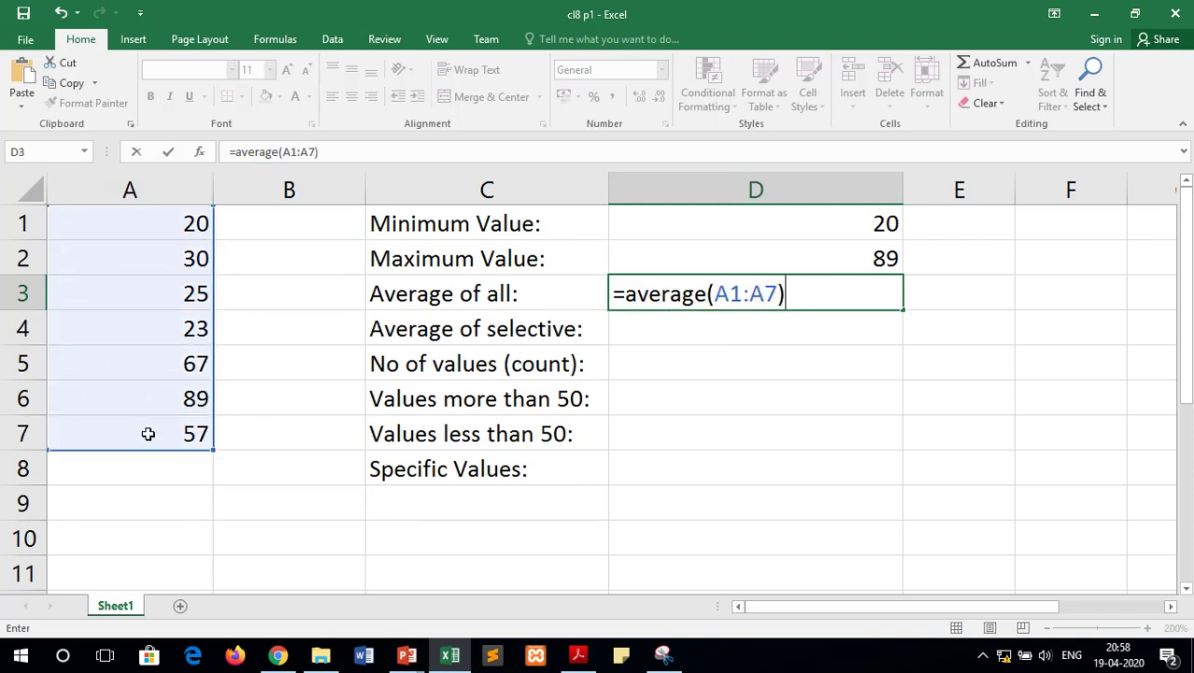
key("Return")
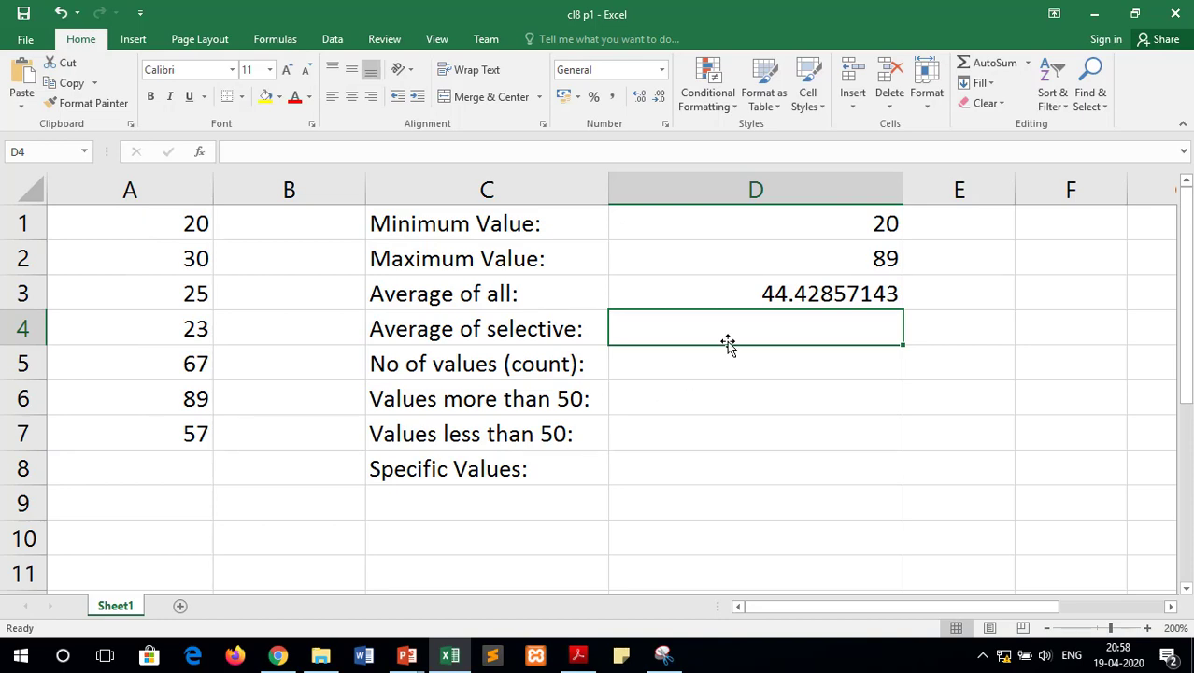
left_click(768, 294)
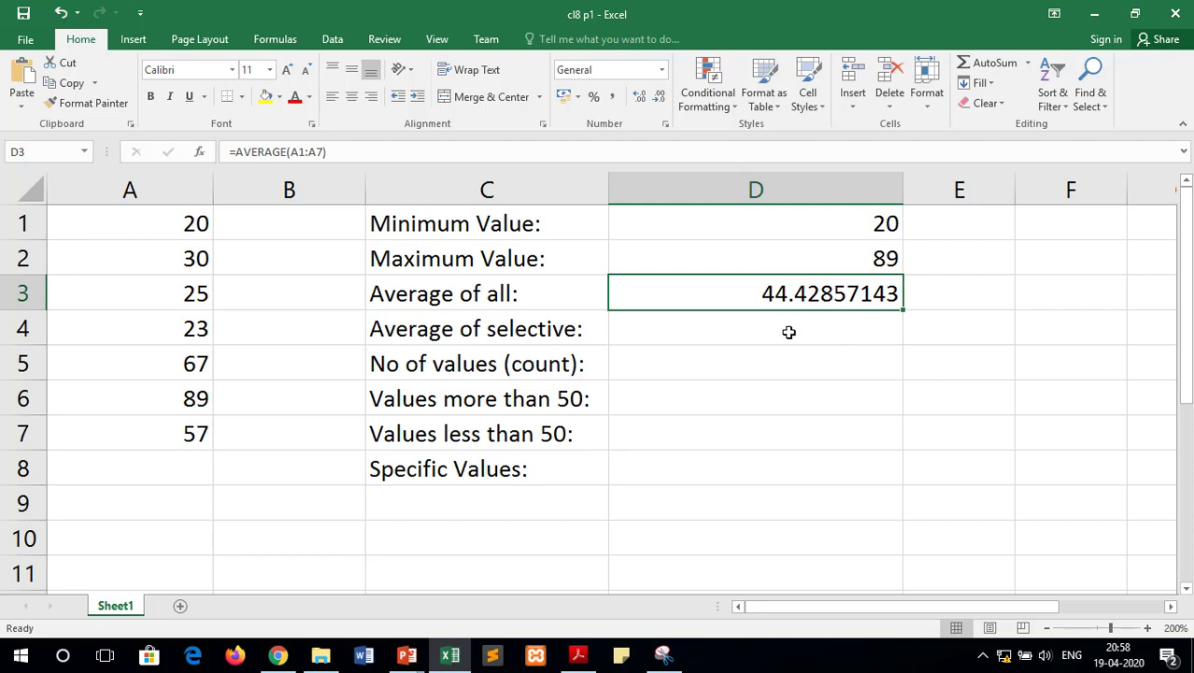
- Enter the formula =average(a2,a3,a6,a7) in cell D4 beside the Average of selective label and check the stored formula
left_click(789, 332)
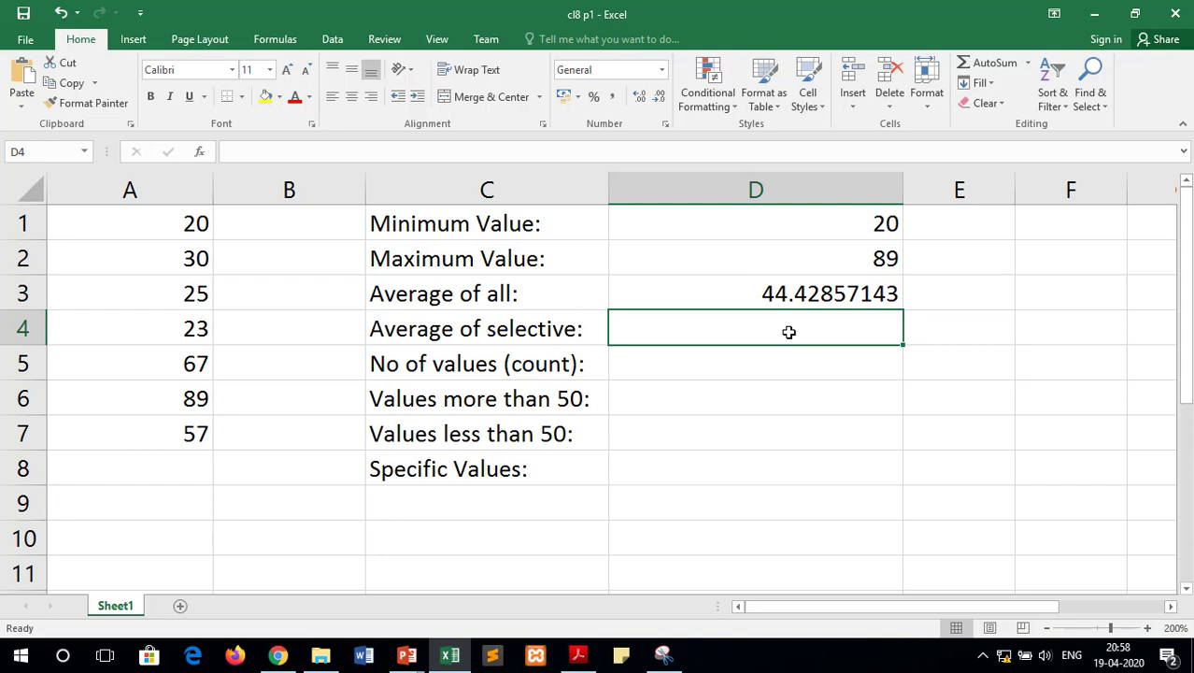
type("=")
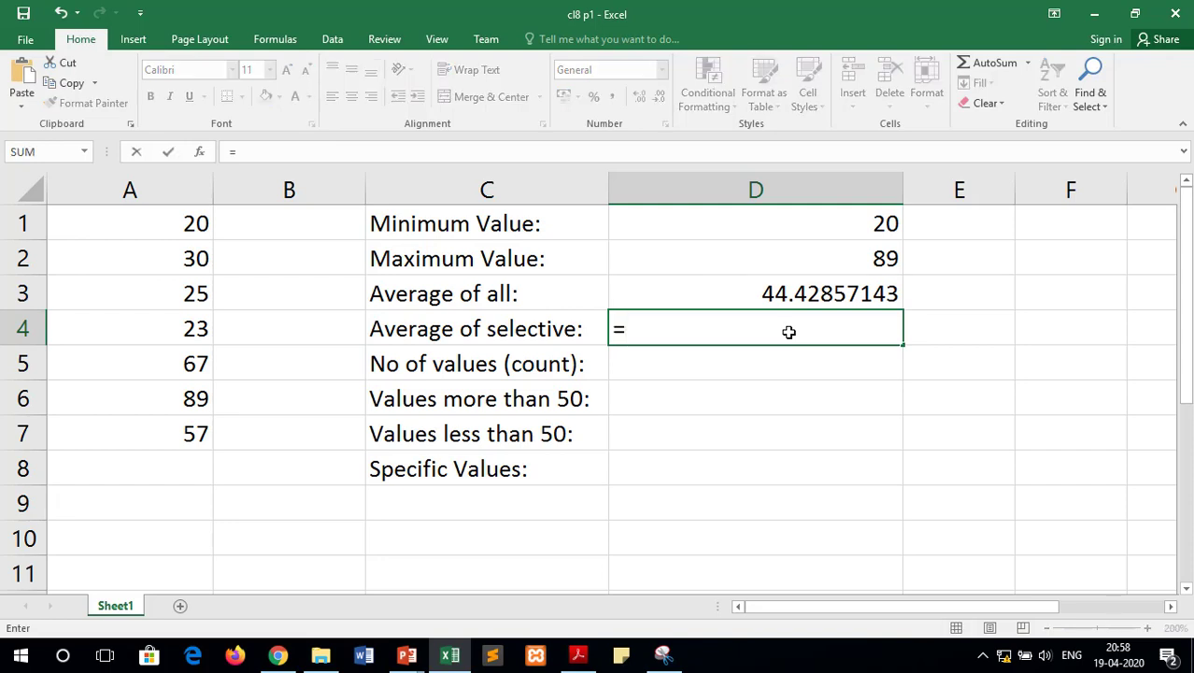
type("average(")
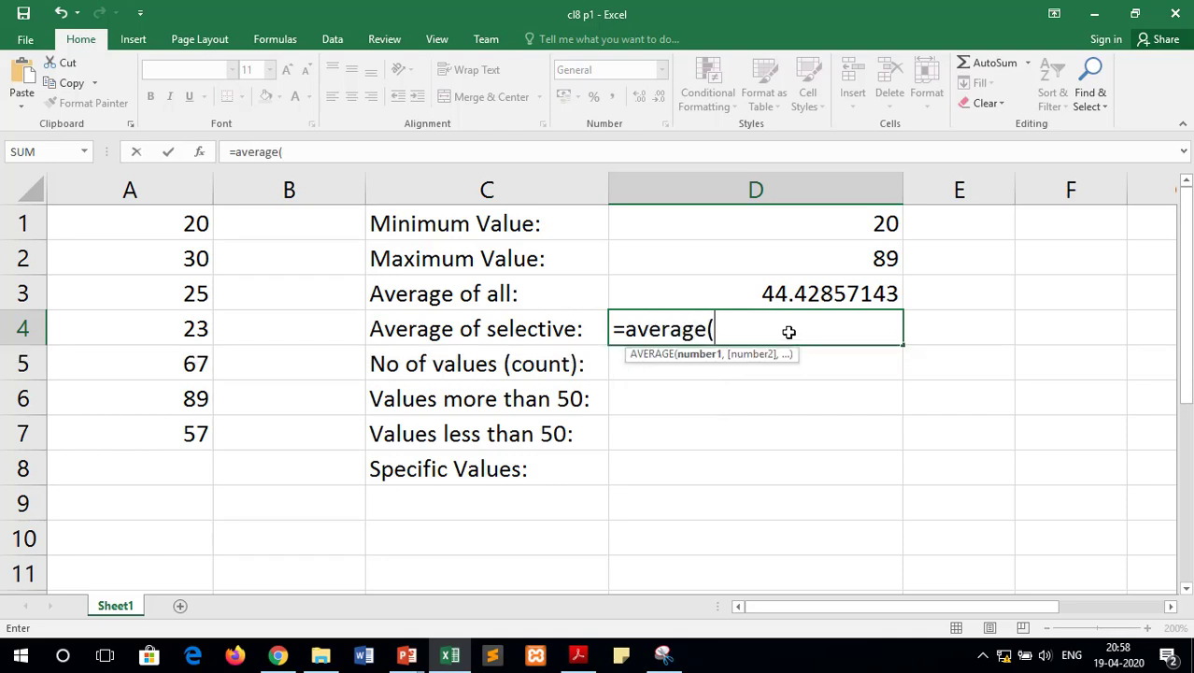
type("a2")
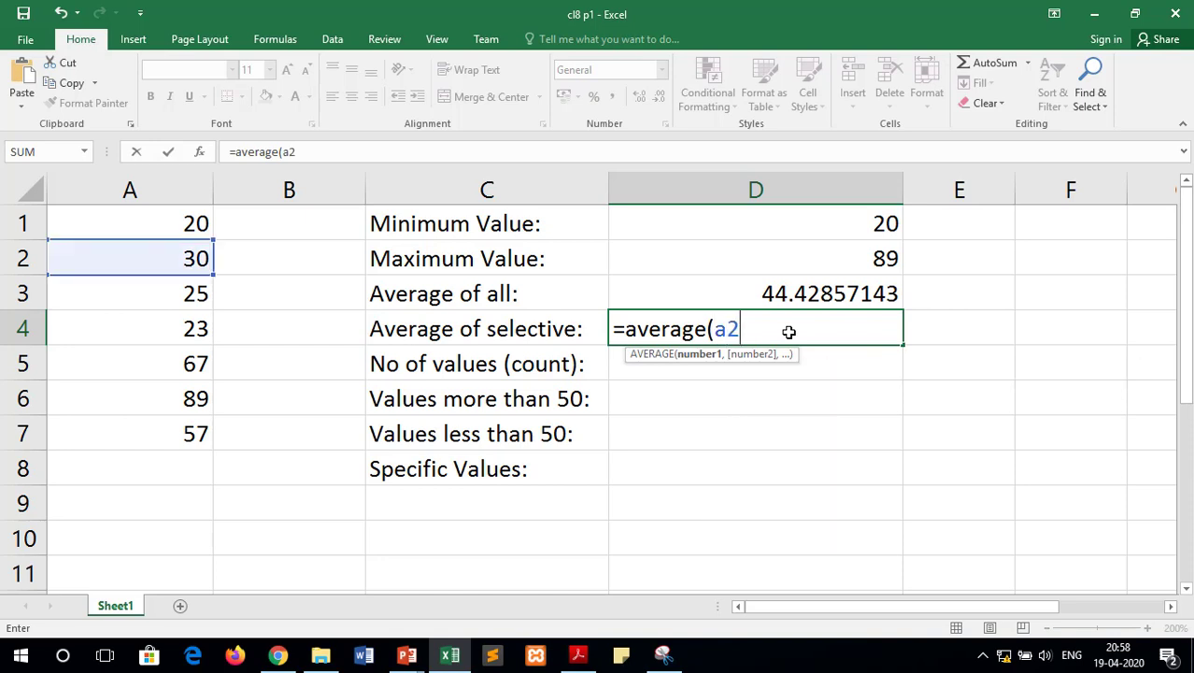
type(",a3")
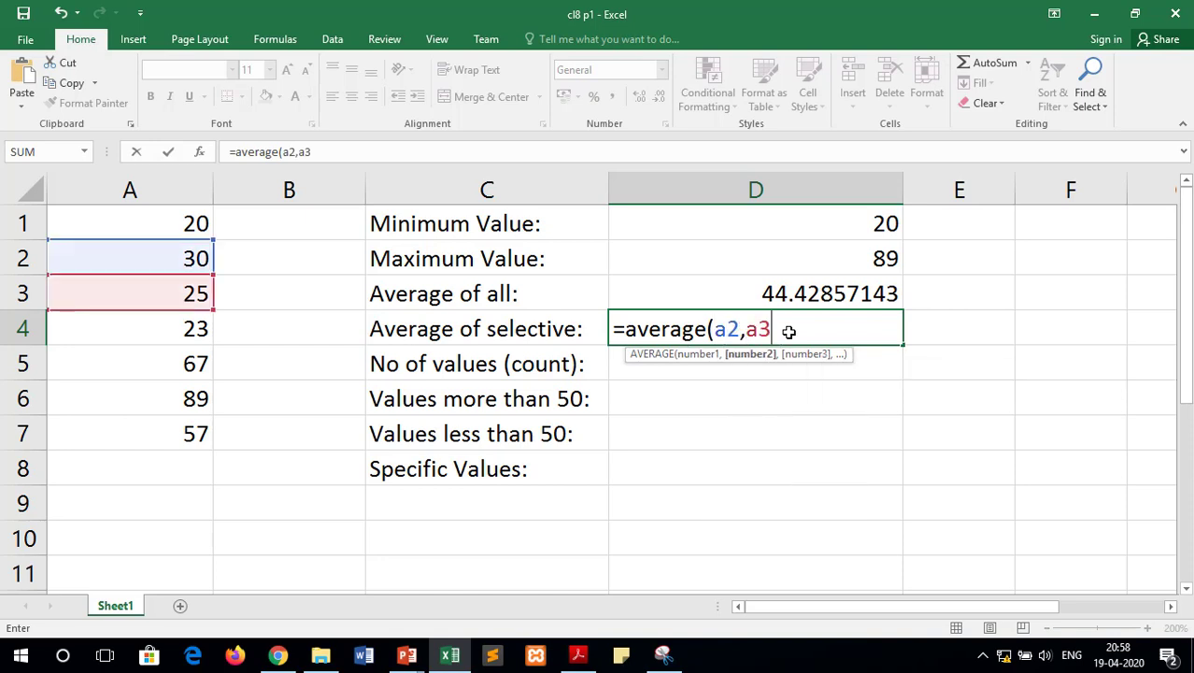
type(",a")
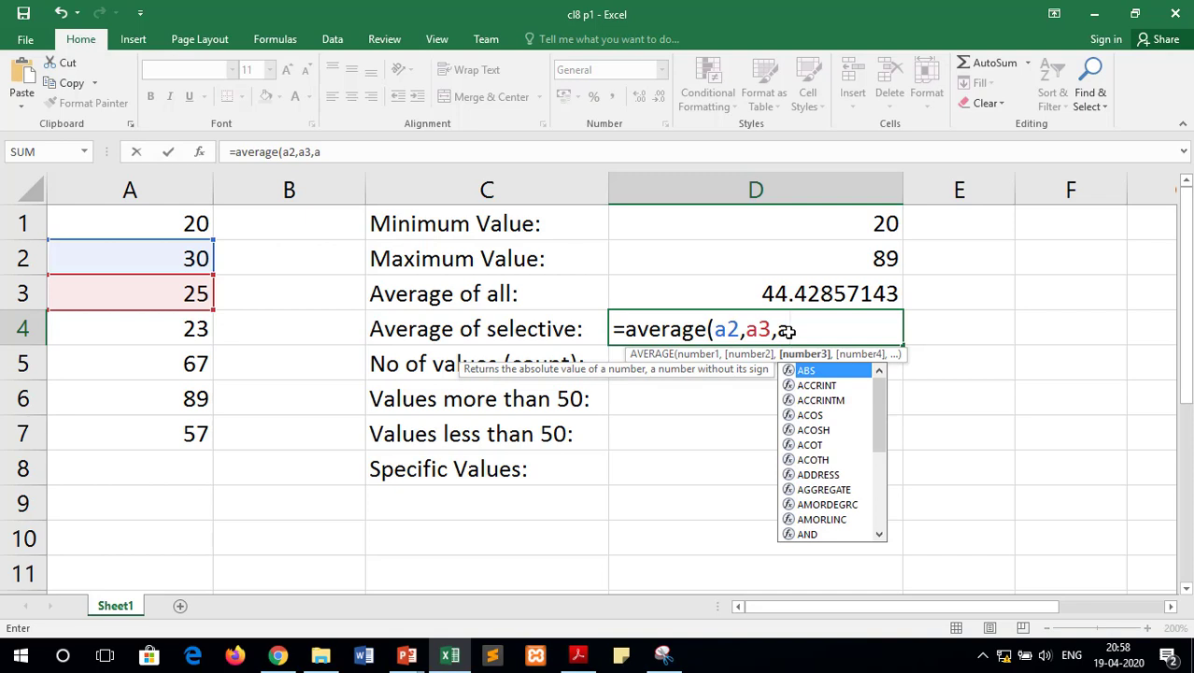
type("6,a")
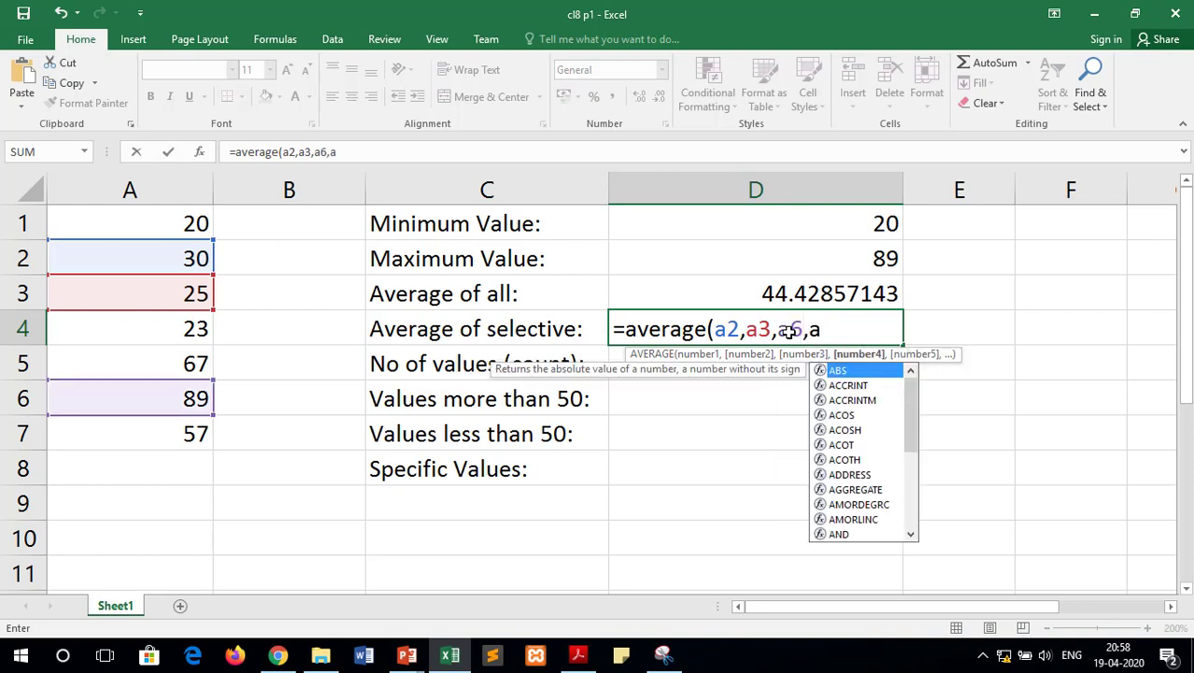
type("7")
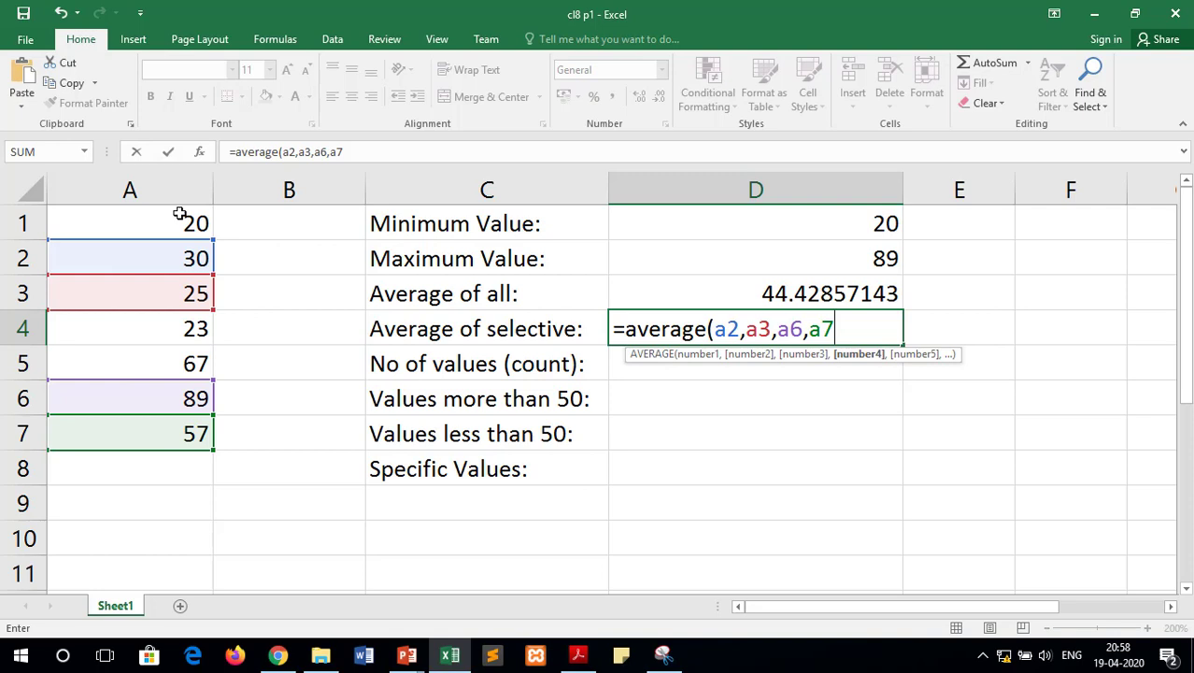
type(")")
key("Return")
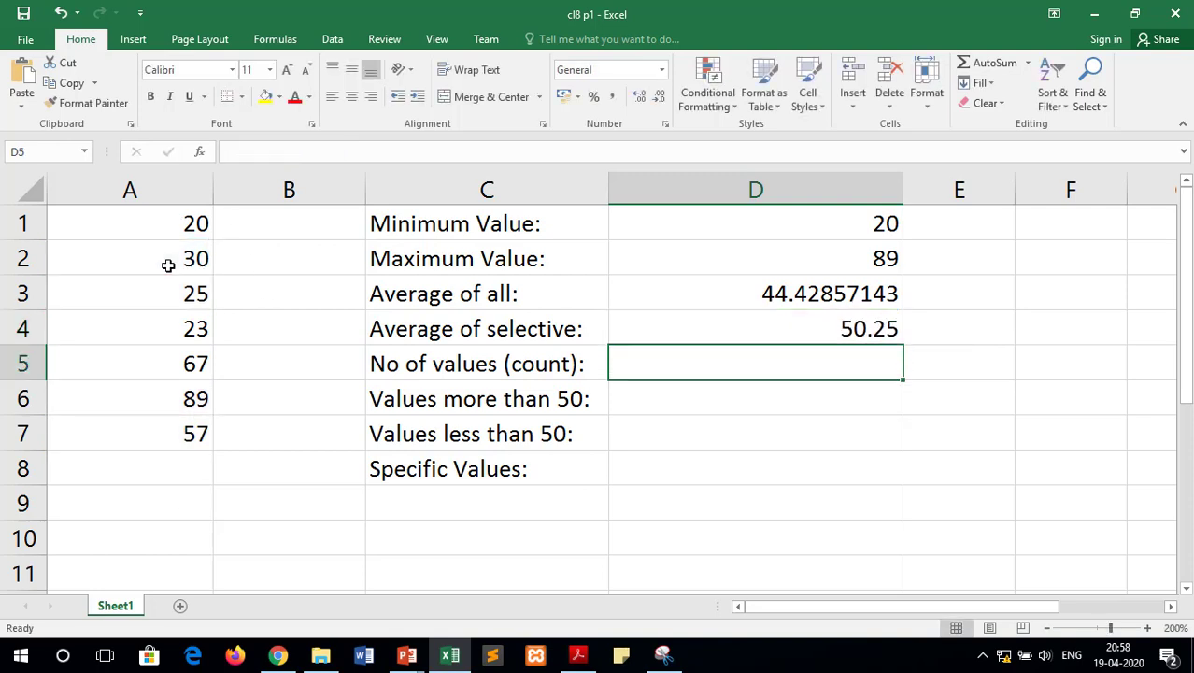
left_click(710, 331)
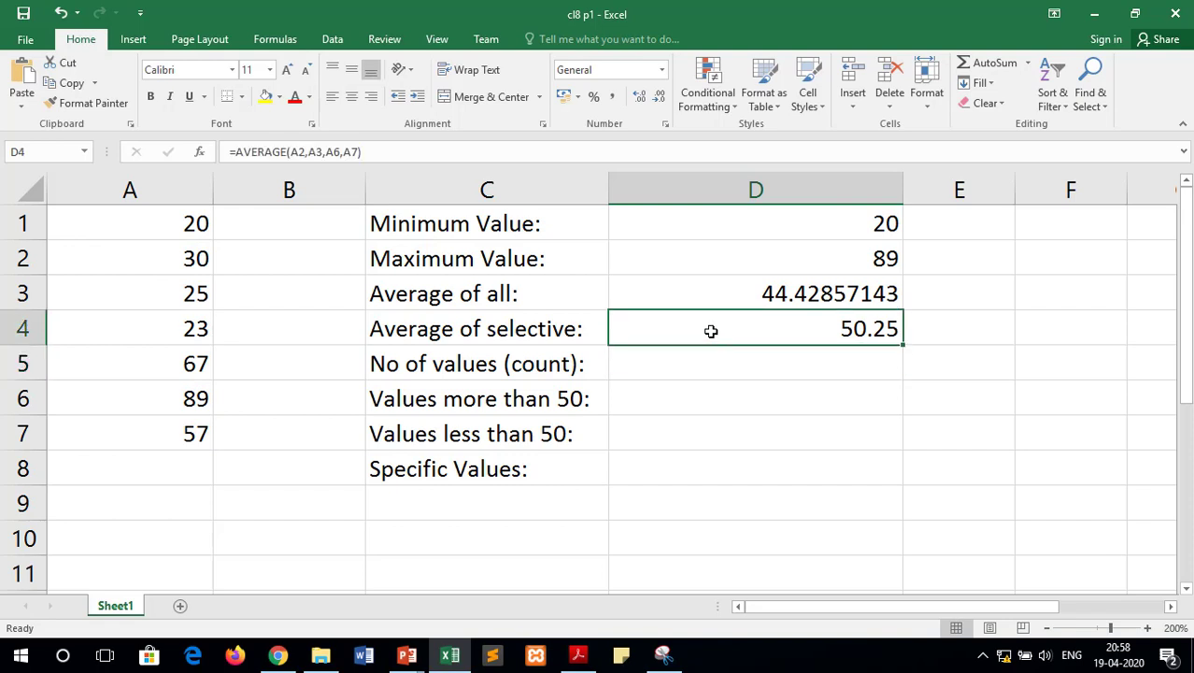
- Enter the formula =count(A1:A7) in cell D5 beside the No of values (count) label and check the stored formula
left_click(729, 375)
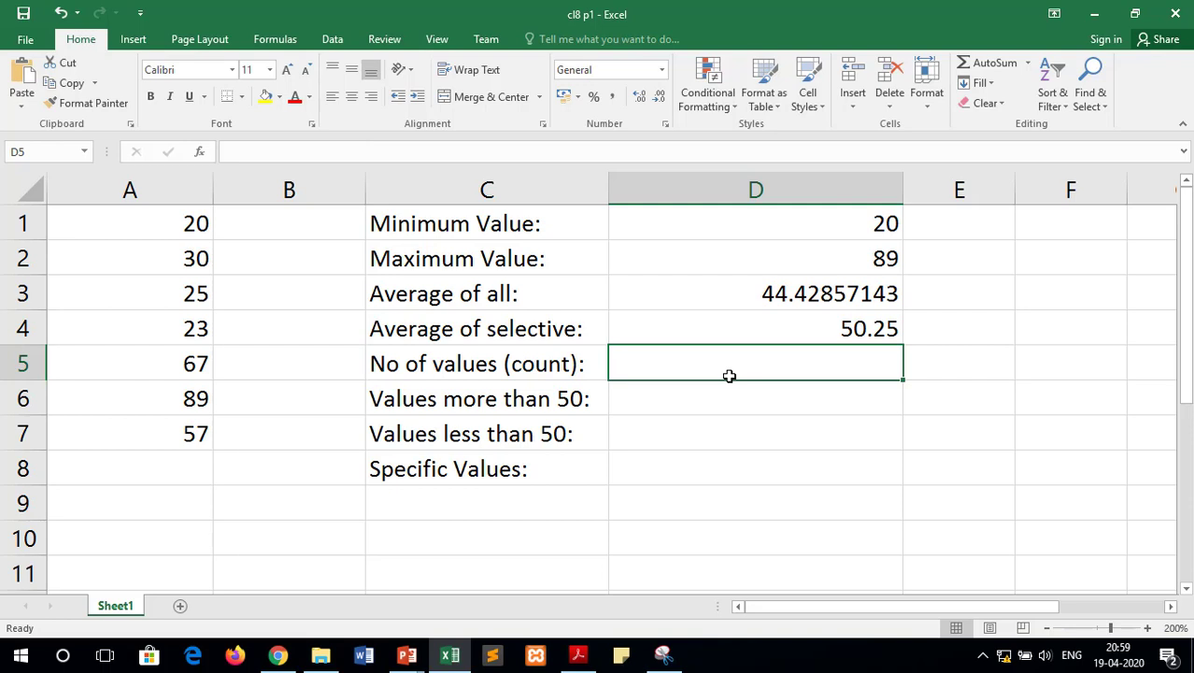
type("=count")
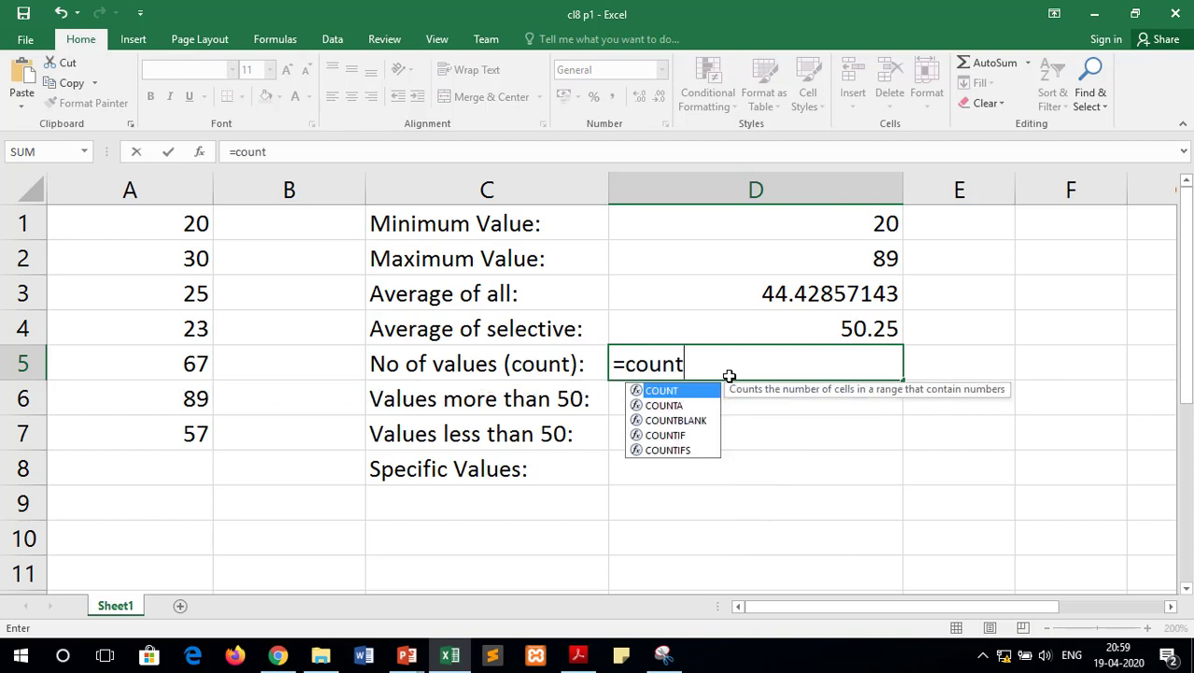
type("(")
left_click_drag(193, 224, 177, 426)
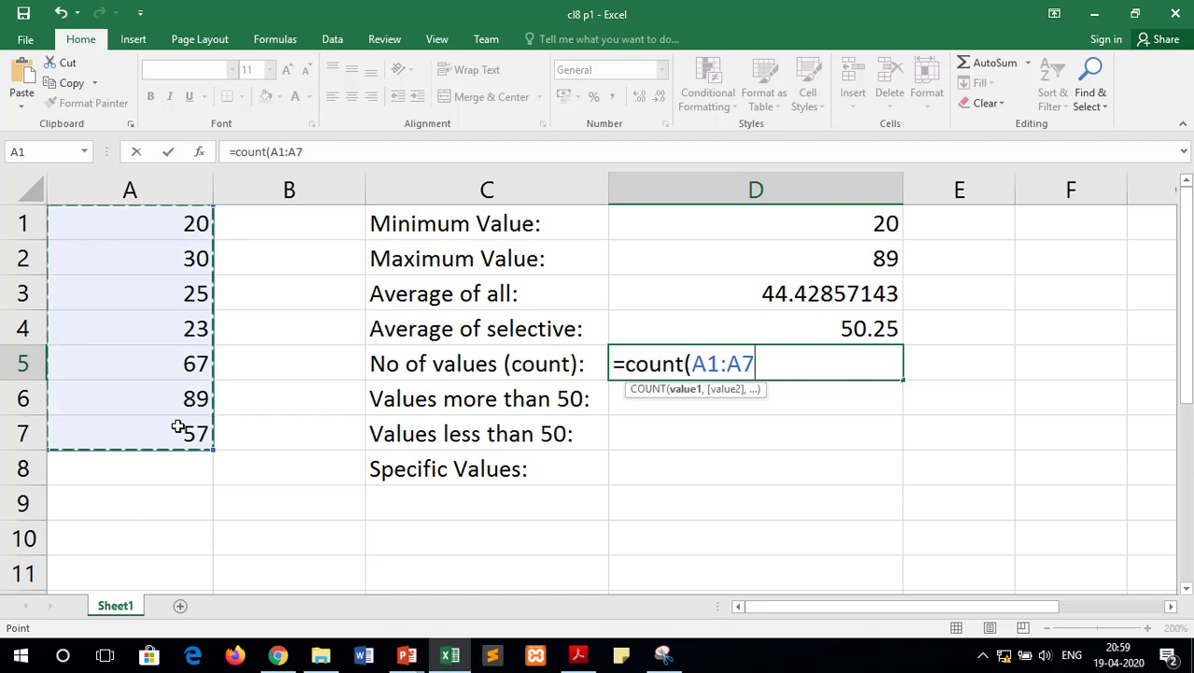
type(")")
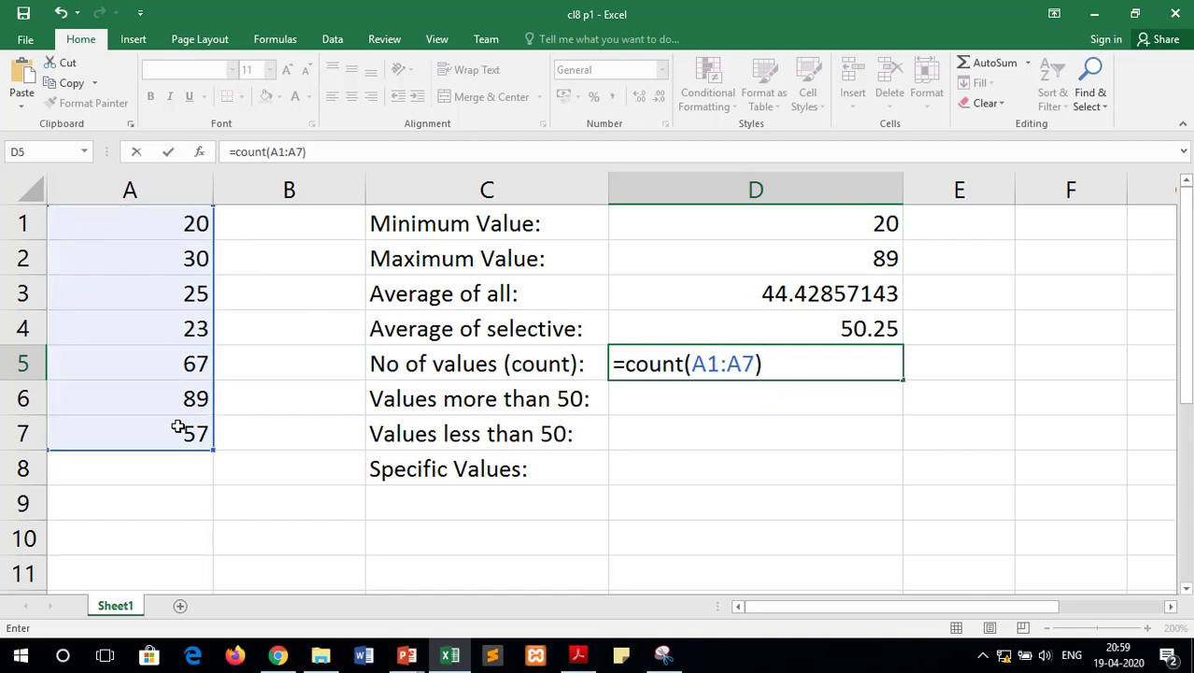
key("Return")
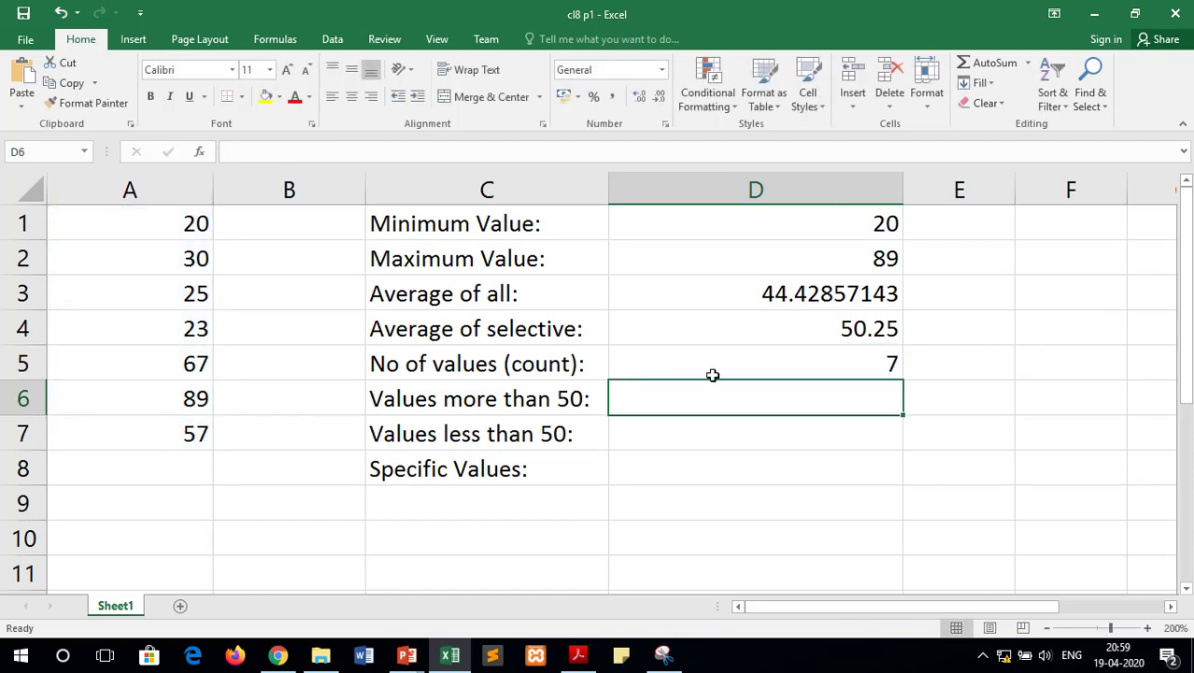
left_click(745, 371)
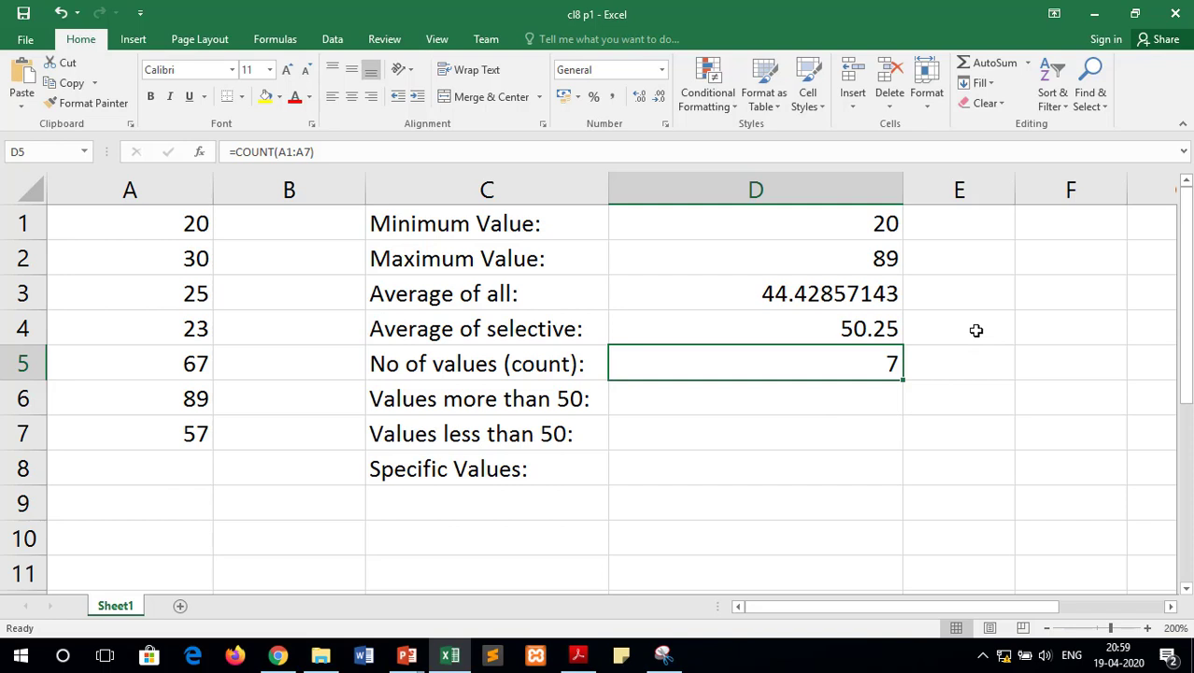
- Enter a person's first name as a text entry in cell A8 and test counting it with =count(A1:A9) in cell E5
left_click(125, 466)
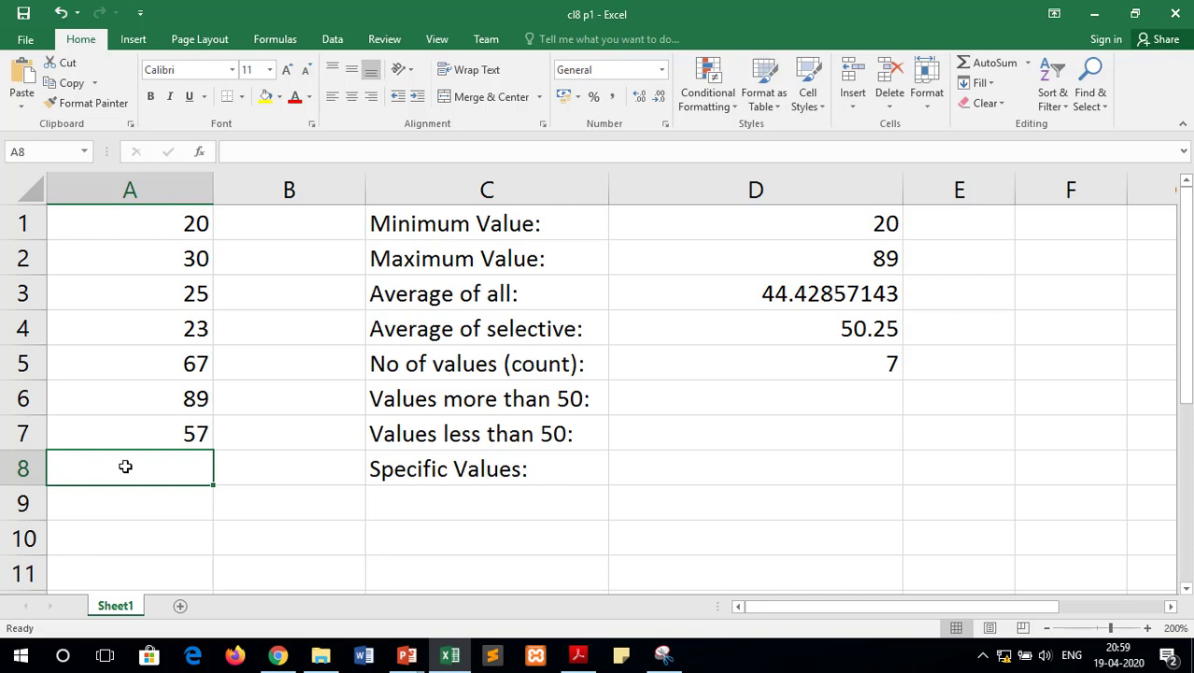
type("rajat")
left_click(989, 347)
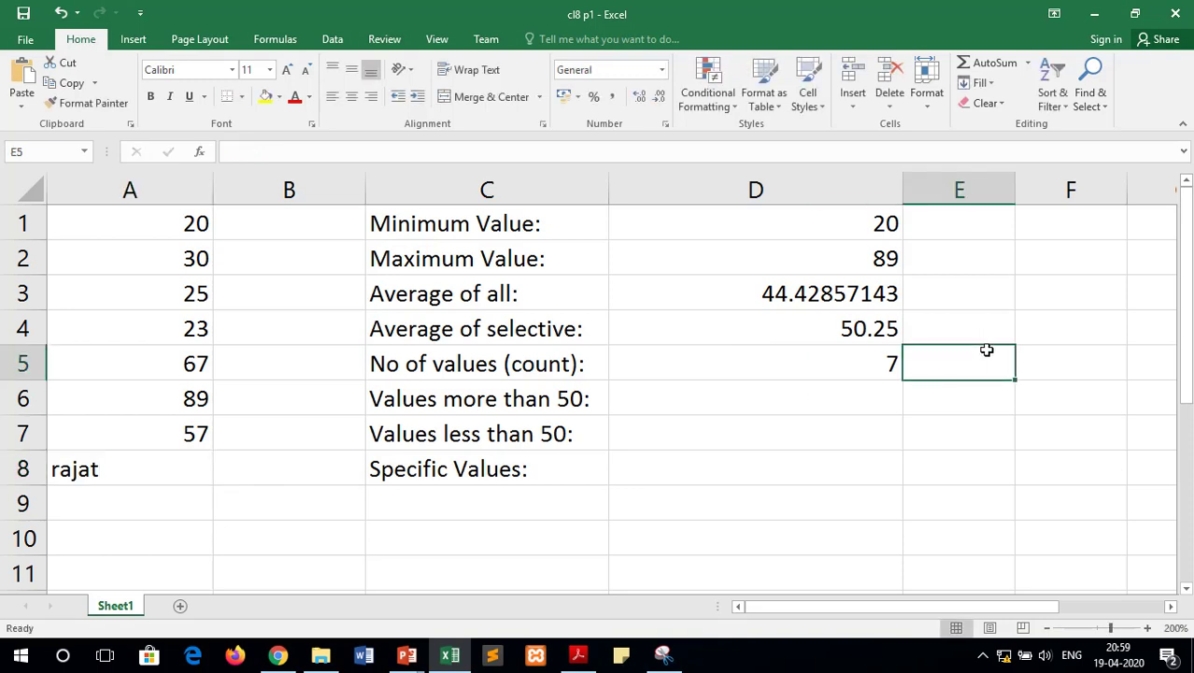
type("=")
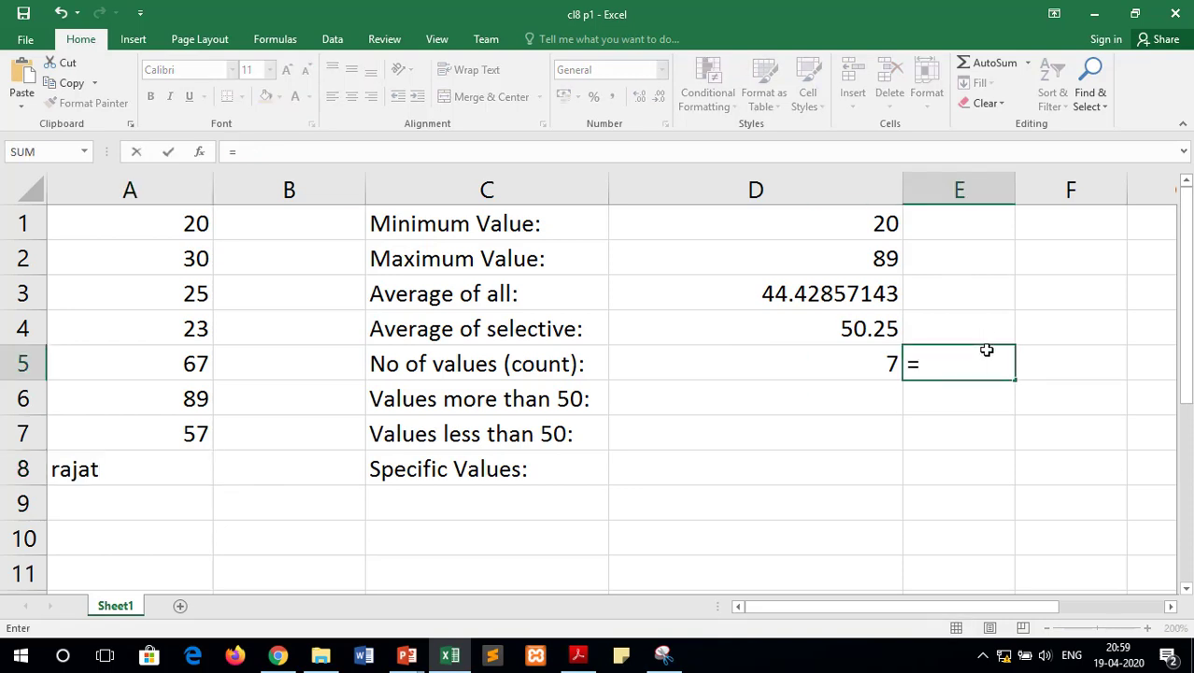
type("count(")
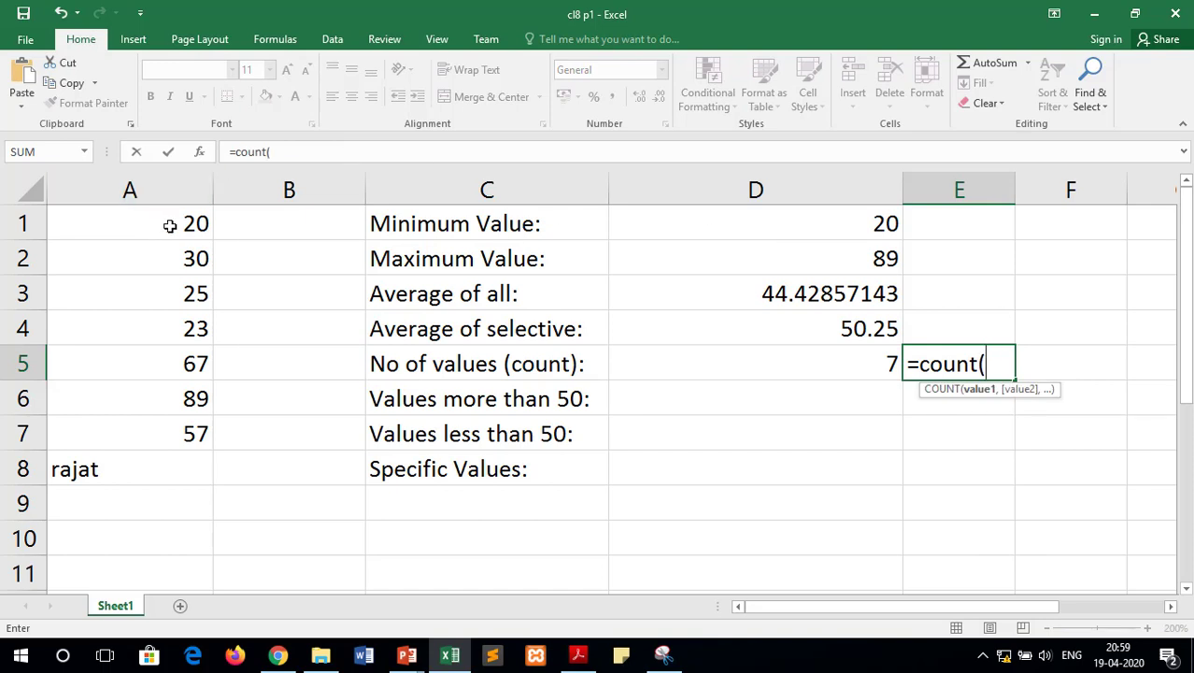
left_click_drag(173, 224, 137, 487)
type(")")
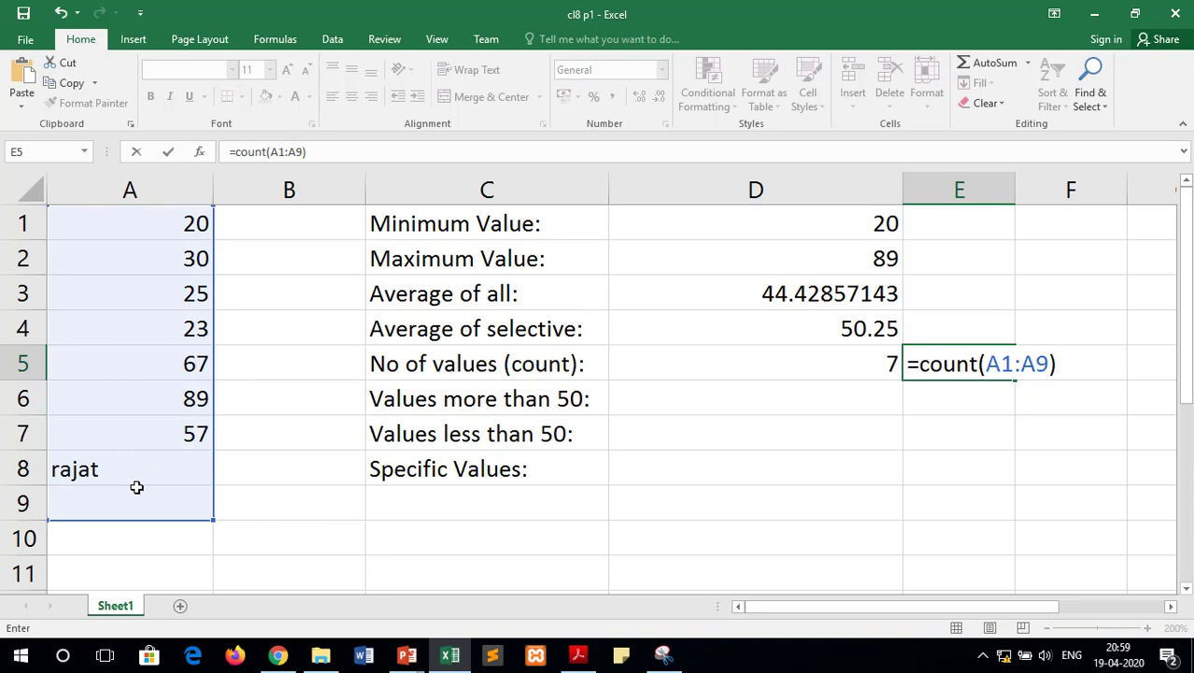
key("Return")
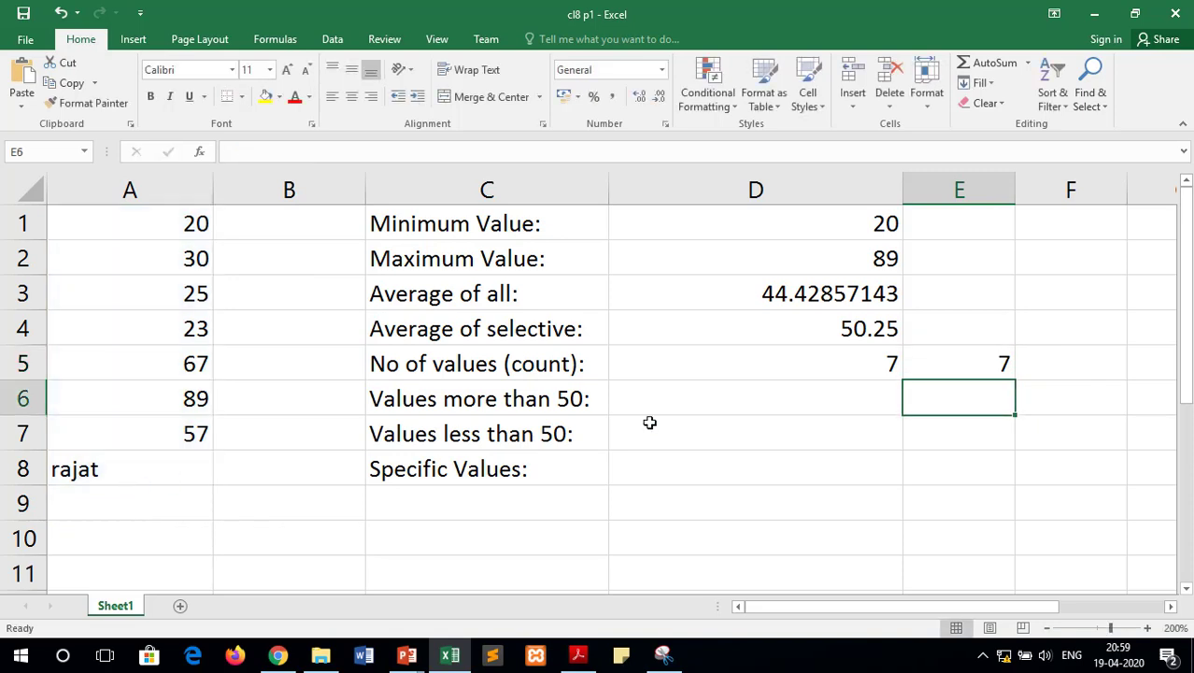
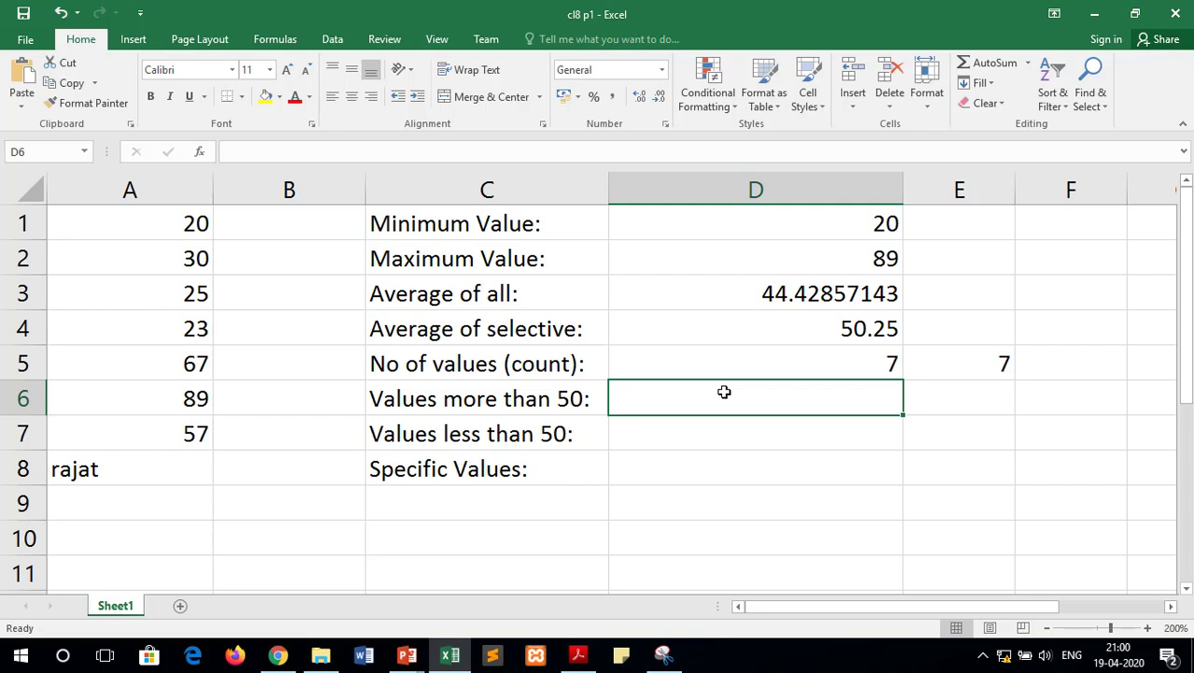
left_click(526, 402)
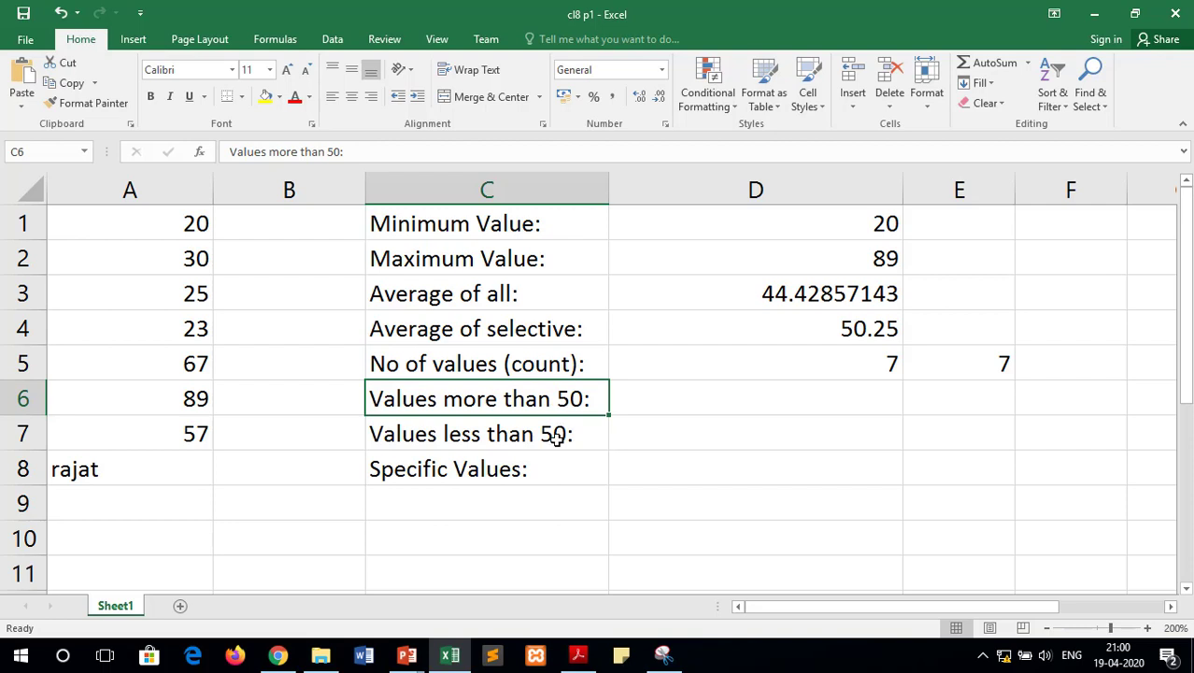
left_click(557, 439)
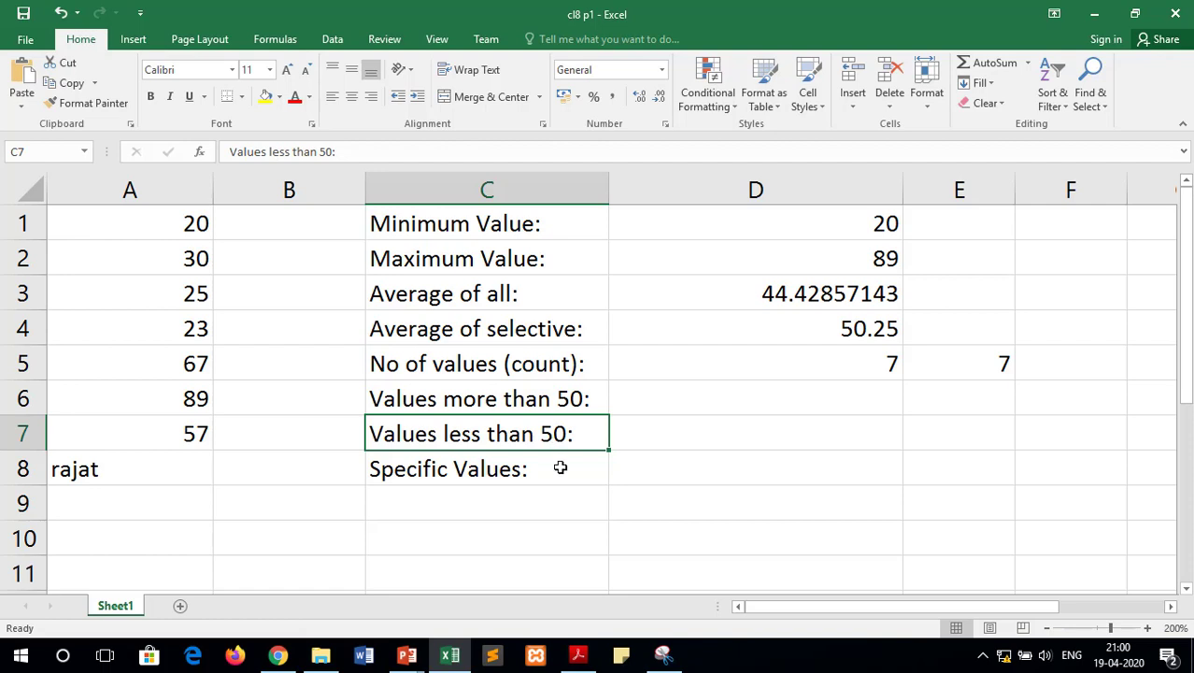
left_click(560, 468)
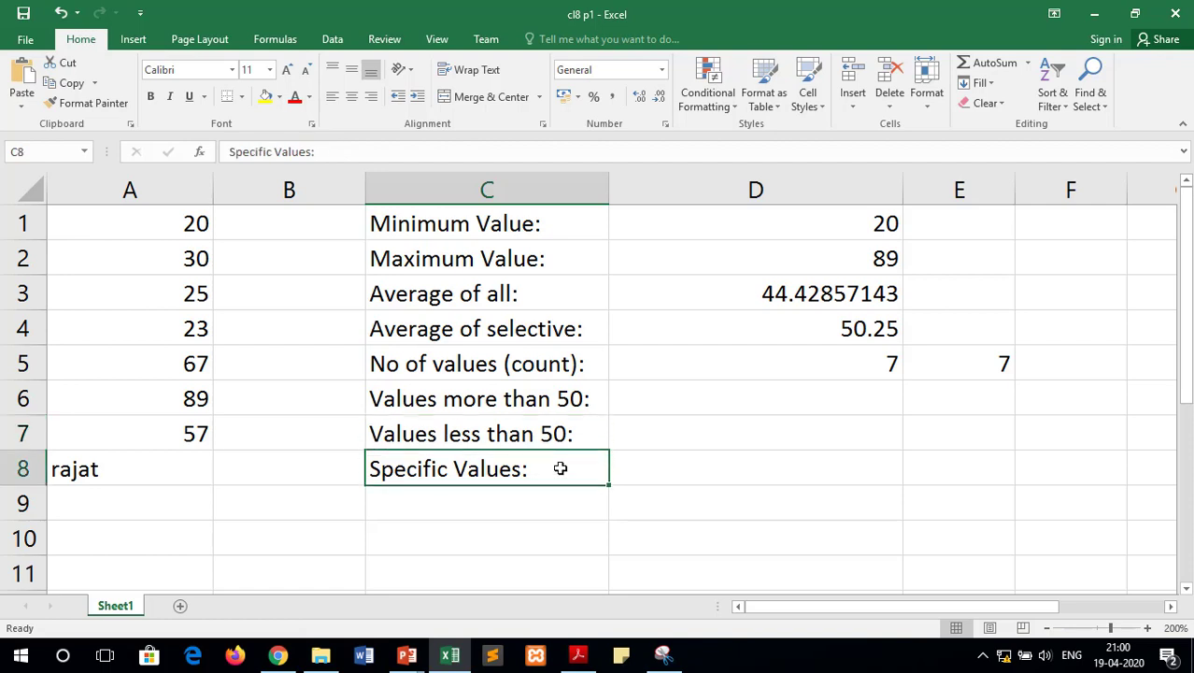
left_click(828, 404)
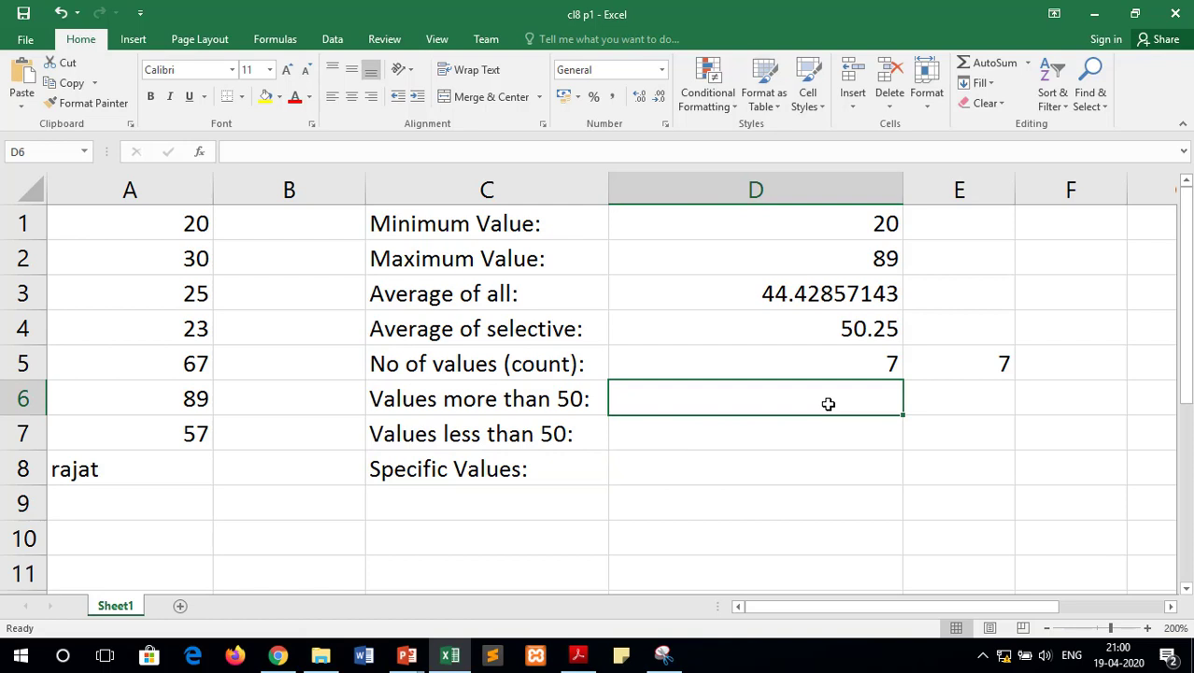
left_click(469, 396)
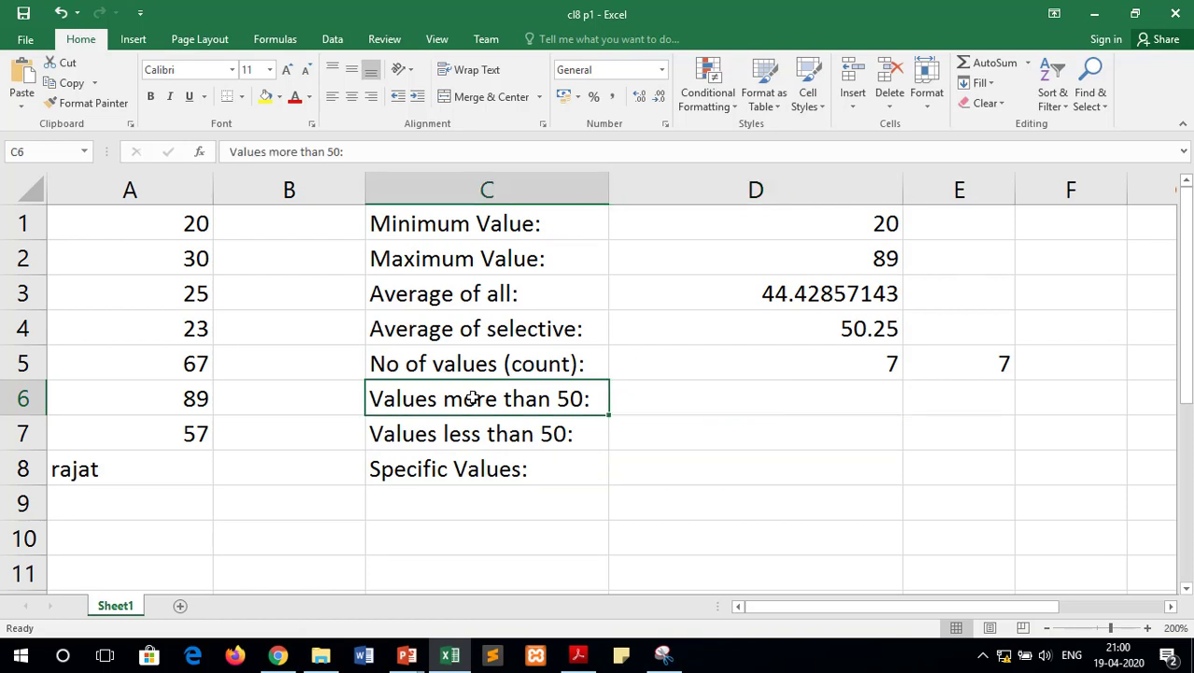
- Enter the formula =countif(A1:A7,"") with an empty criterion in cell D6 beside the Values more than 50 label
left_click(865, 409)
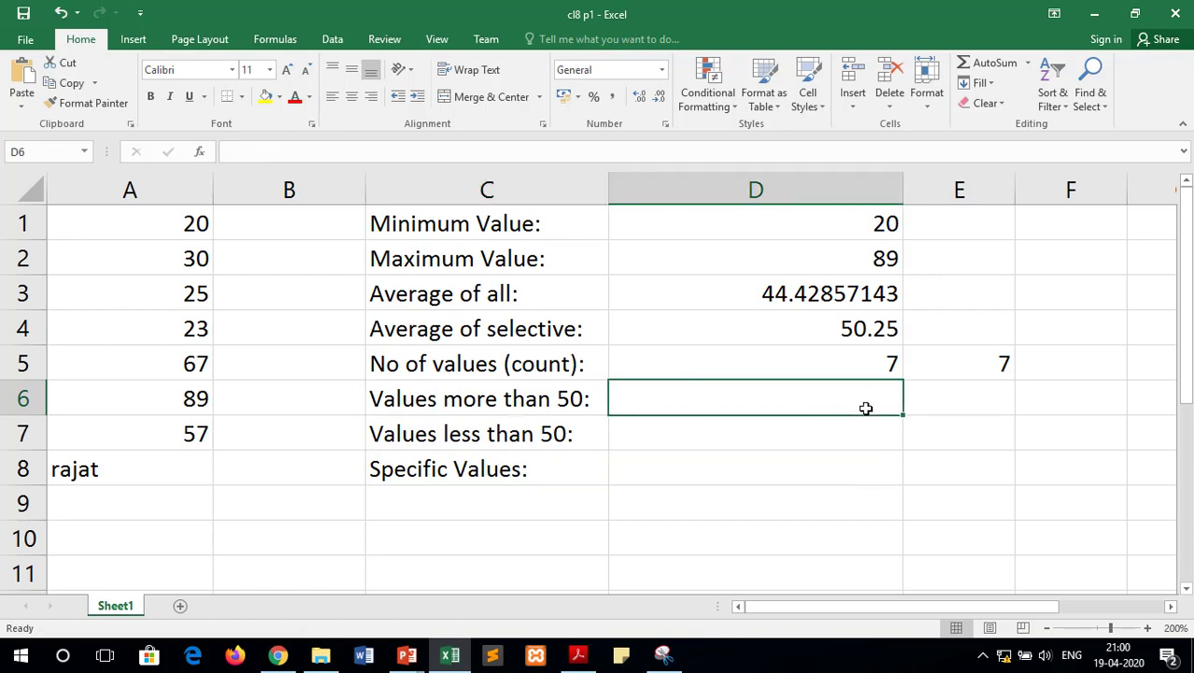
type("=c")
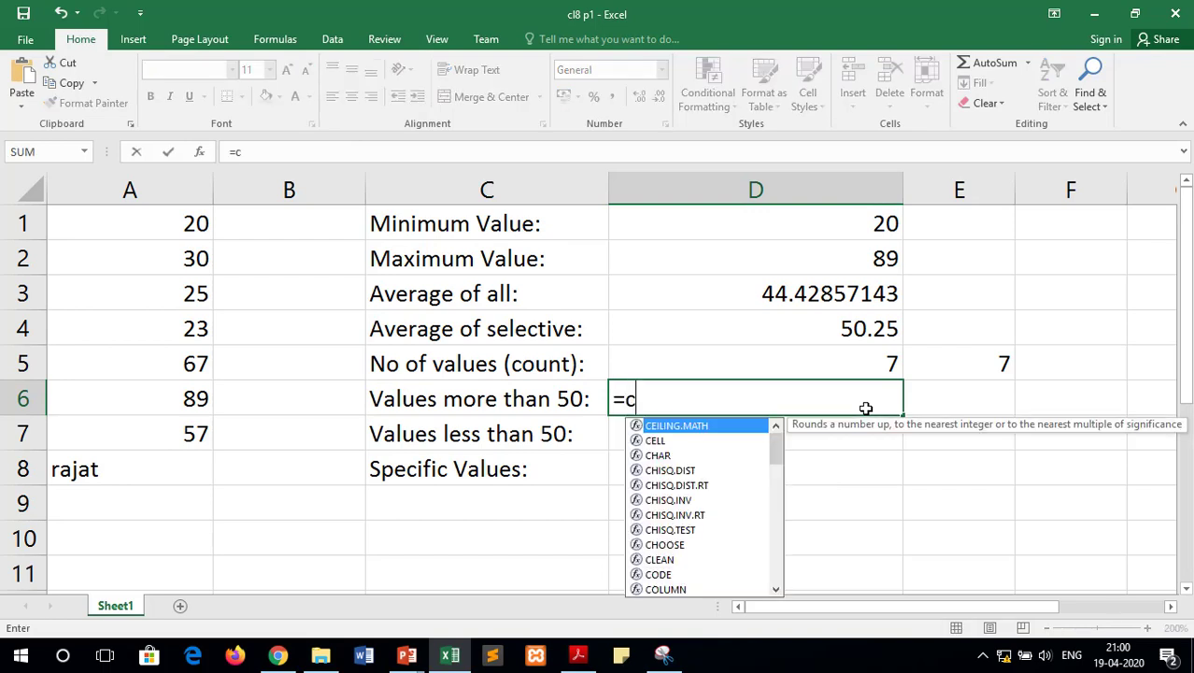
type("ountif")
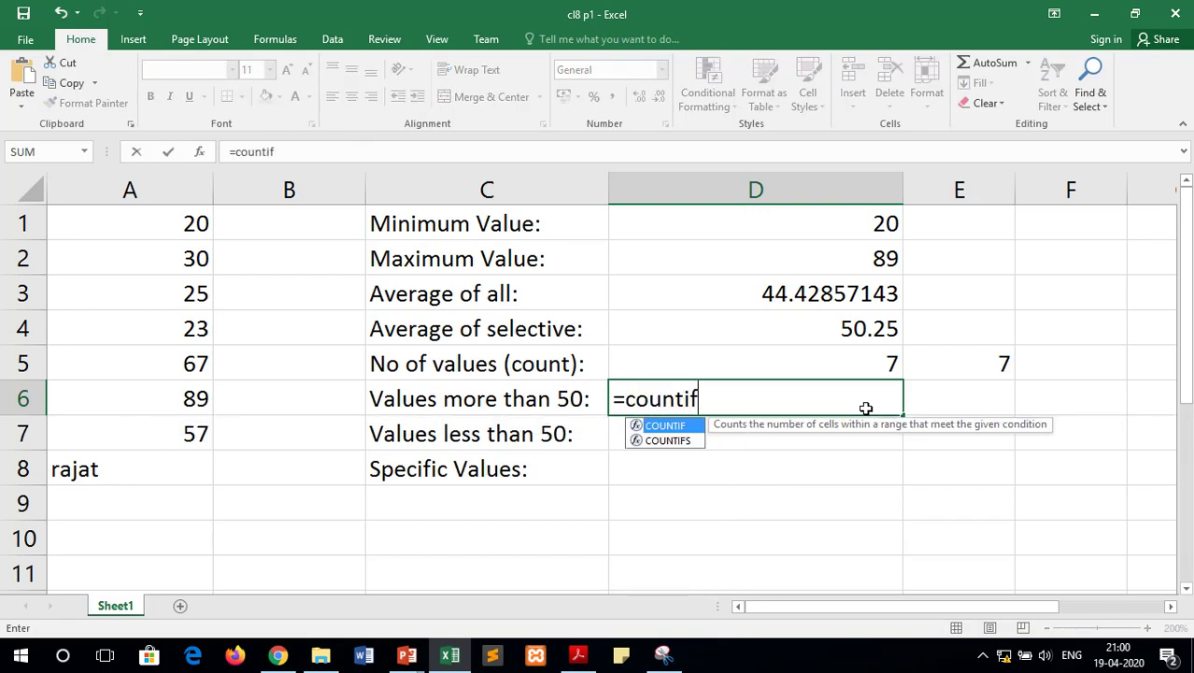
type("(")
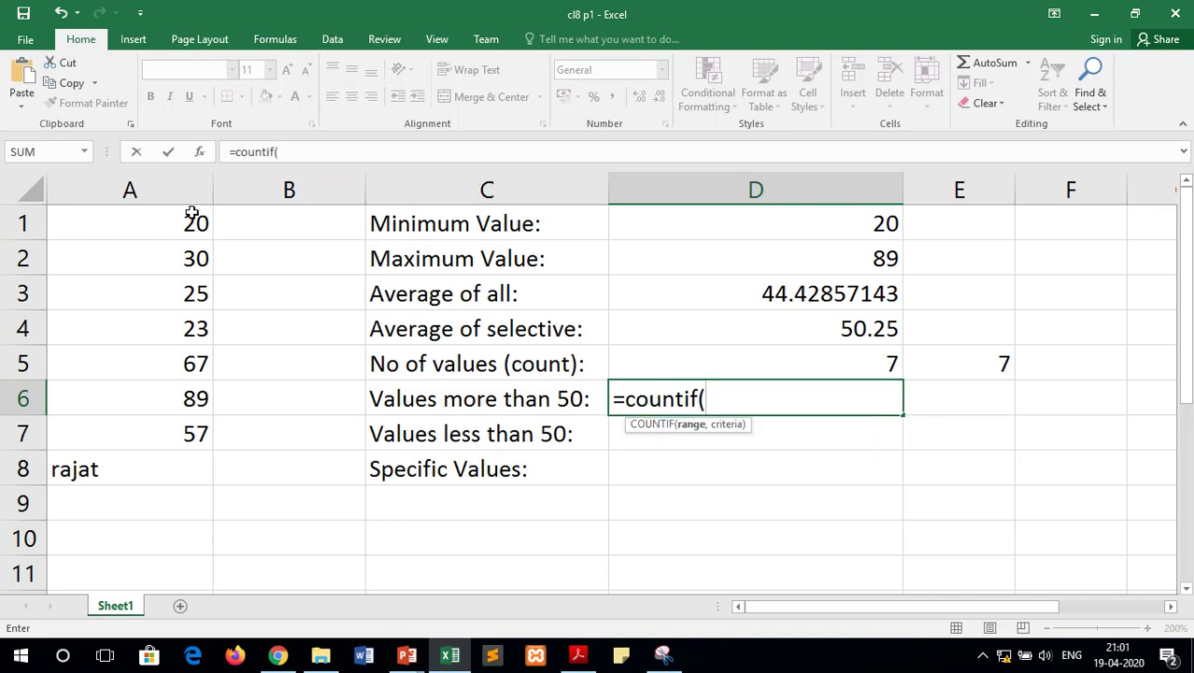
left_click_drag(192, 218, 180, 422)
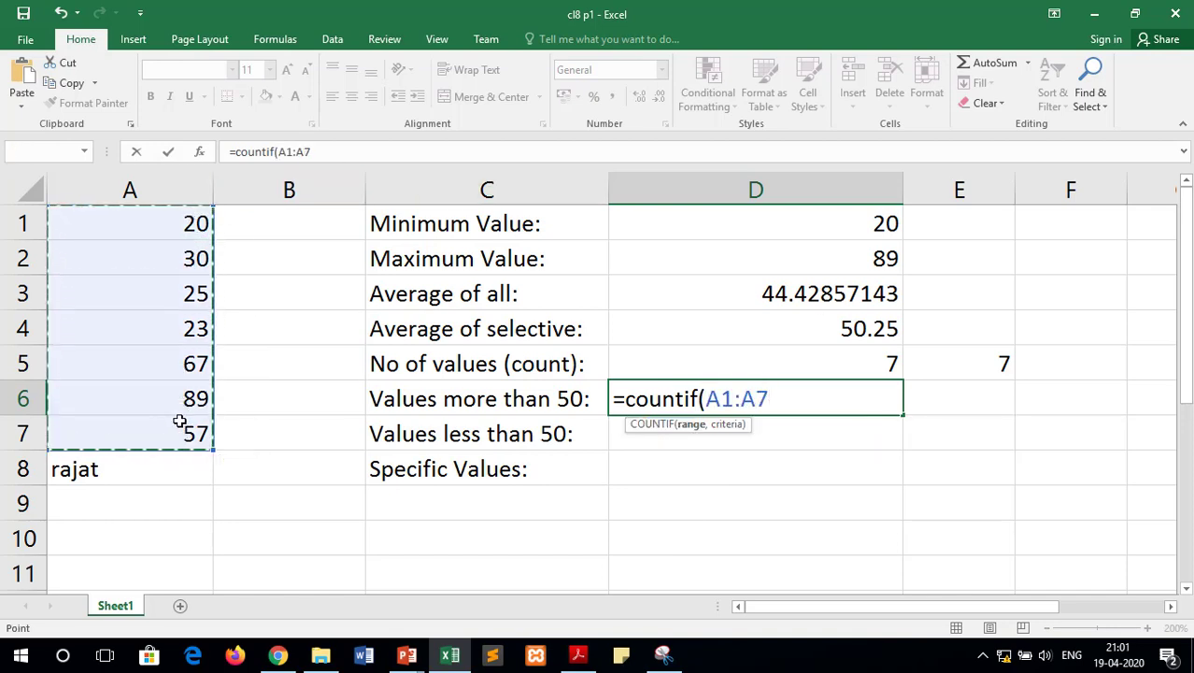
type(",")
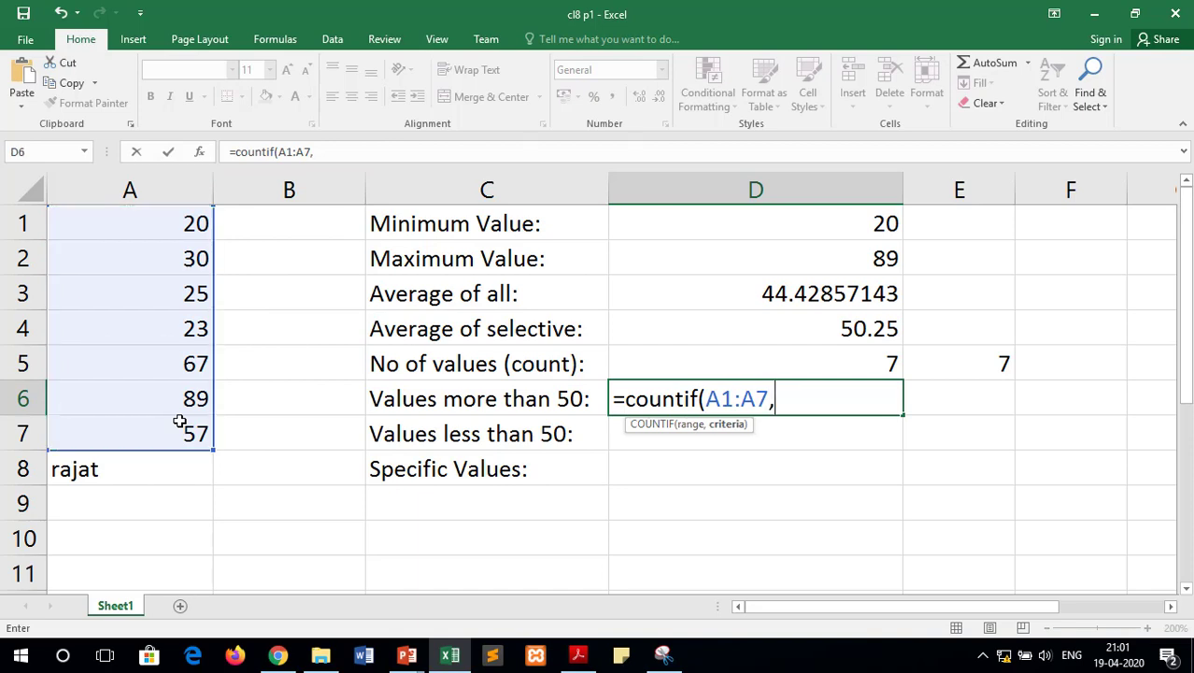
type("\"\"")
key("Left")
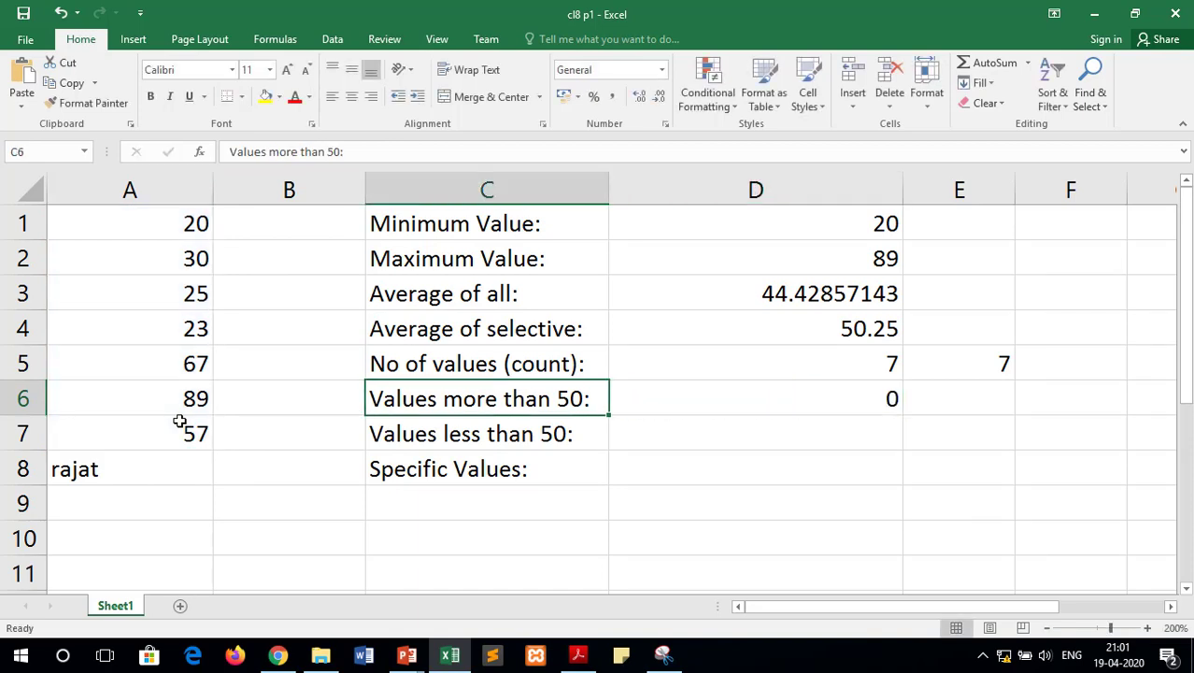
- Set the COUNTIF criterion in cell D6 to ">50" and check the formula against the matching numbers in A5:A7
double_click(805, 396)
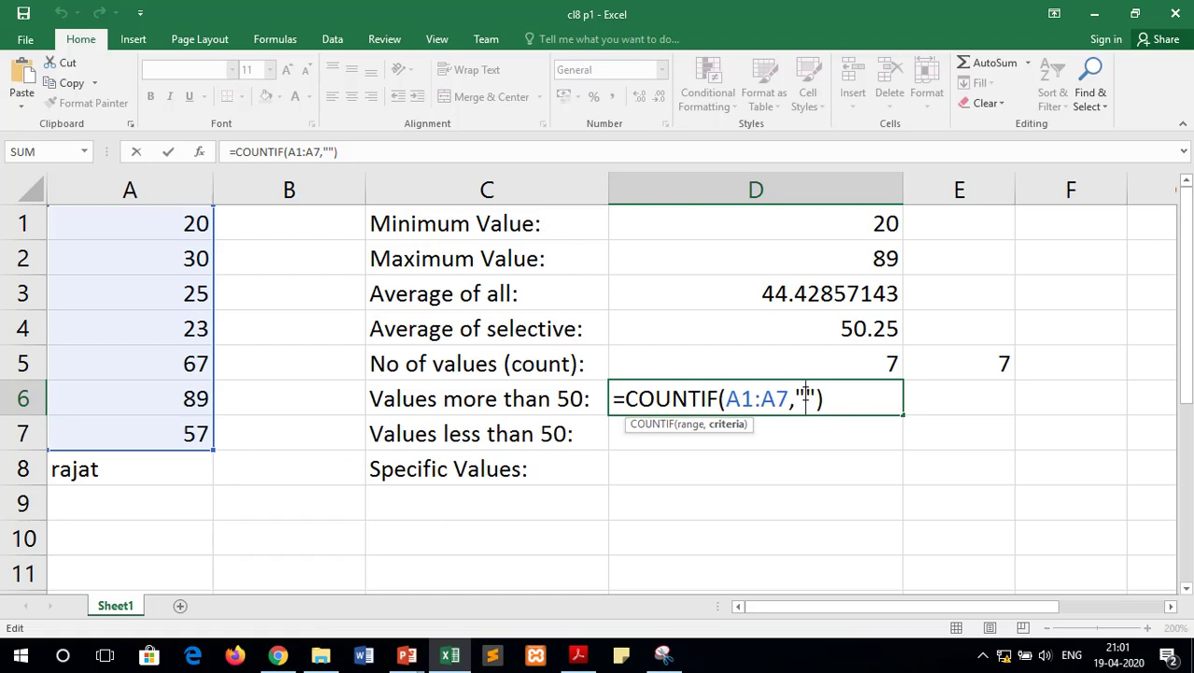
type(">50")
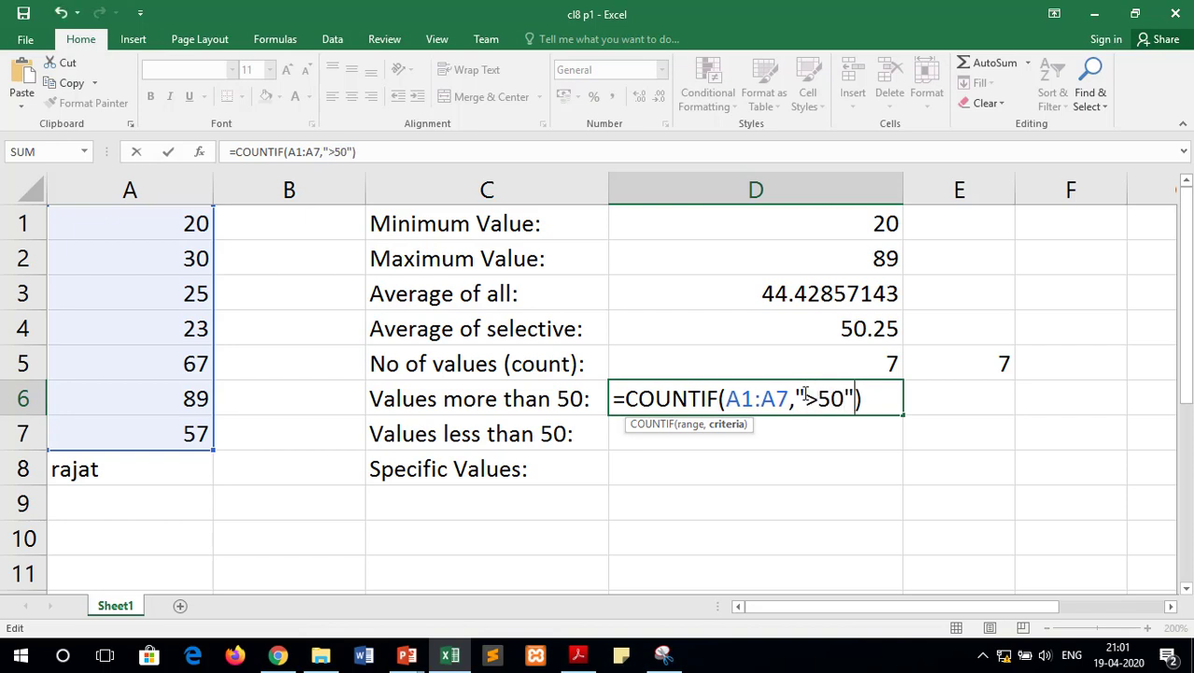
key("Return")
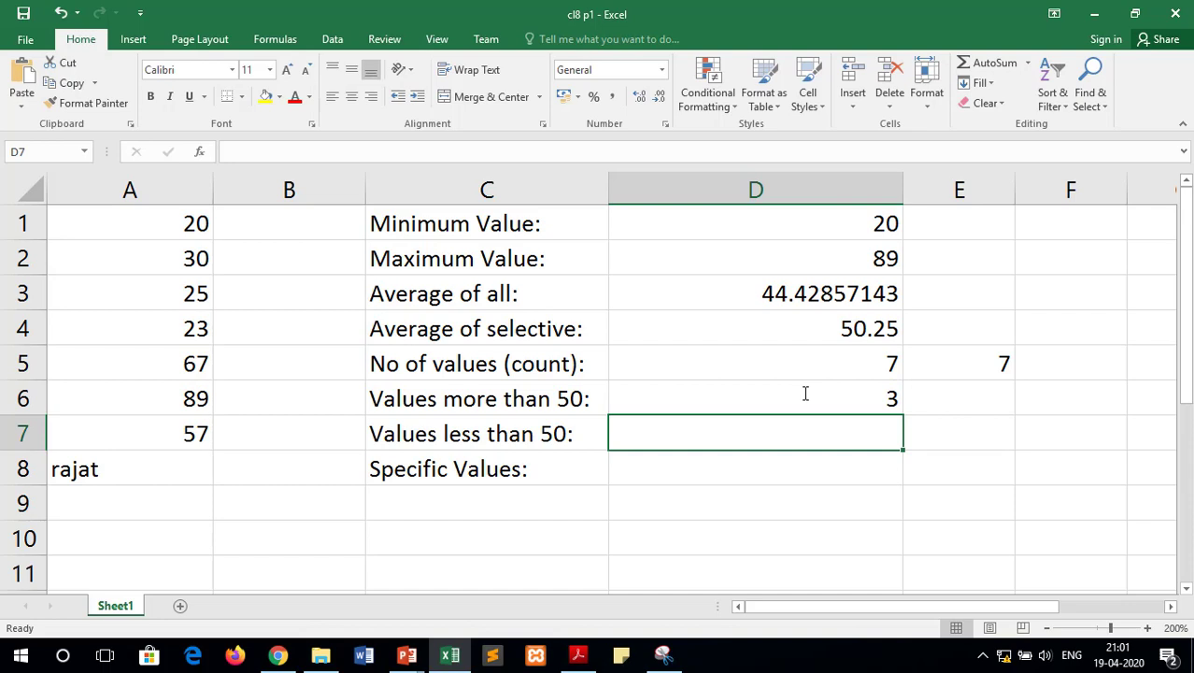
left_click(802, 394)
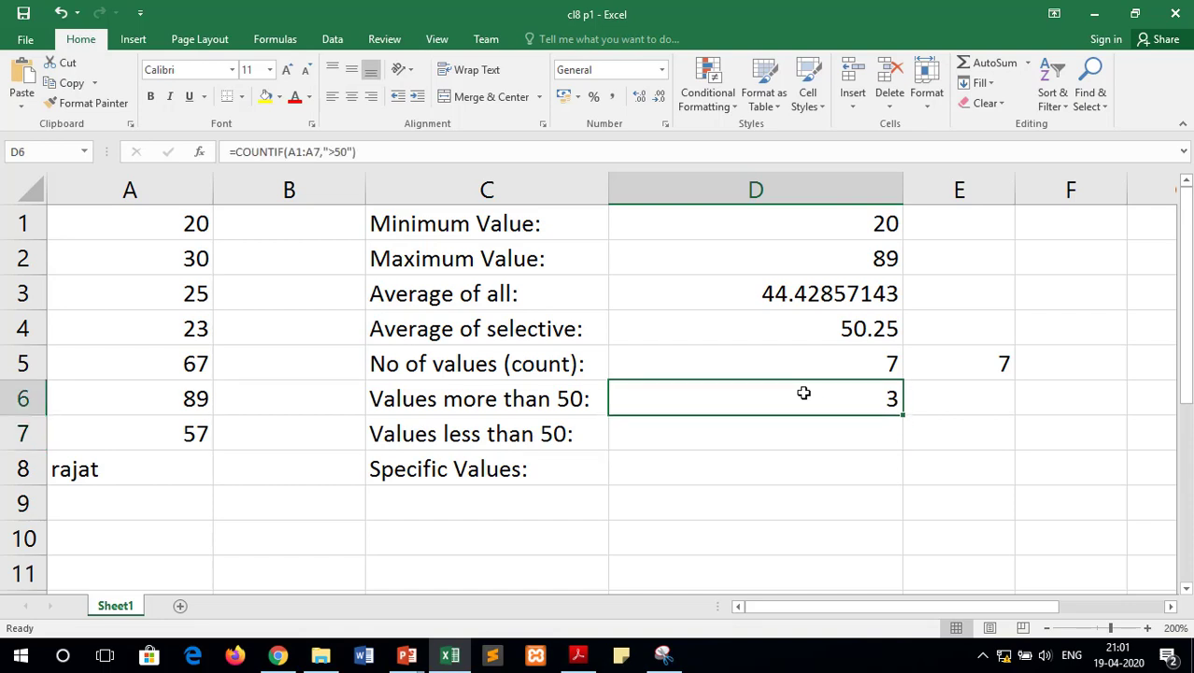
left_click_drag(184, 364, 176, 421)
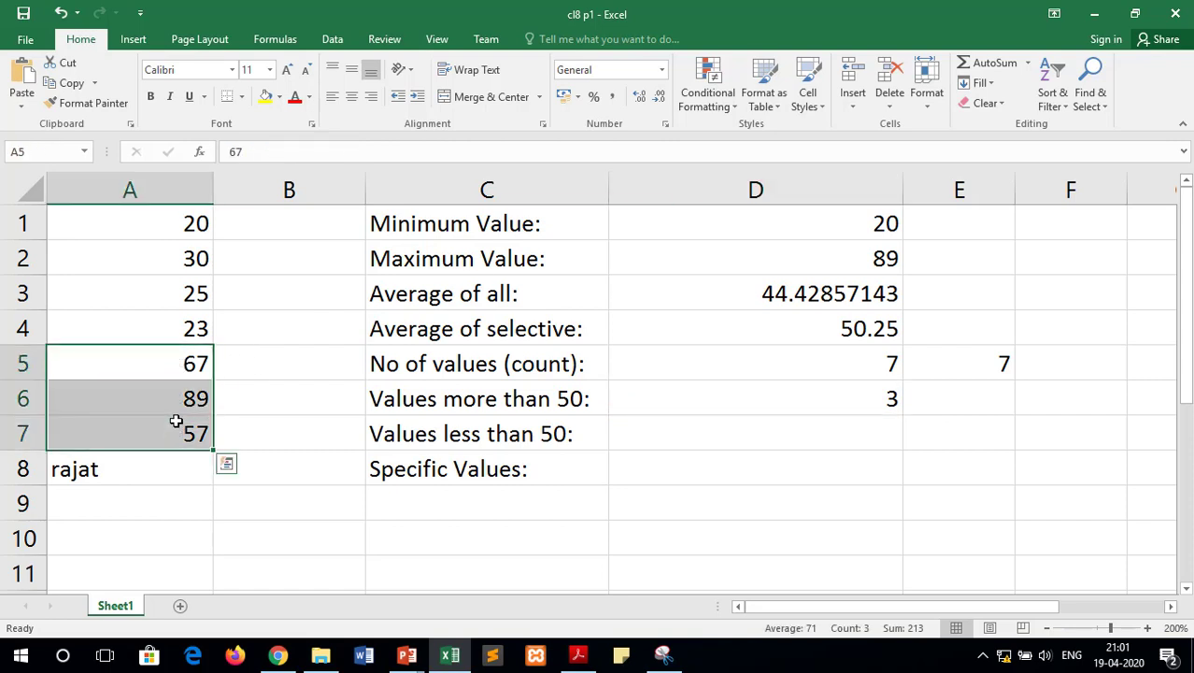
left_click(855, 397)
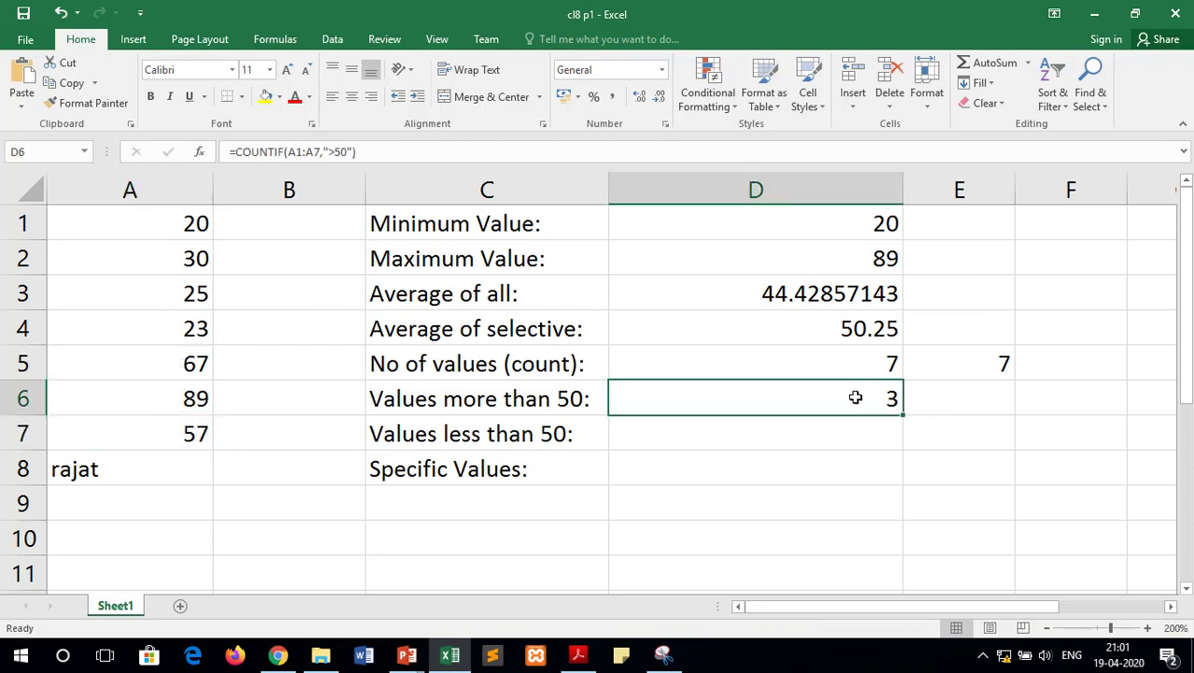
- Enter the formula =countif(A1:A7,"<50") in cell D7 beside the Values less than 50 label and compare it with column A
left_click(795, 436)
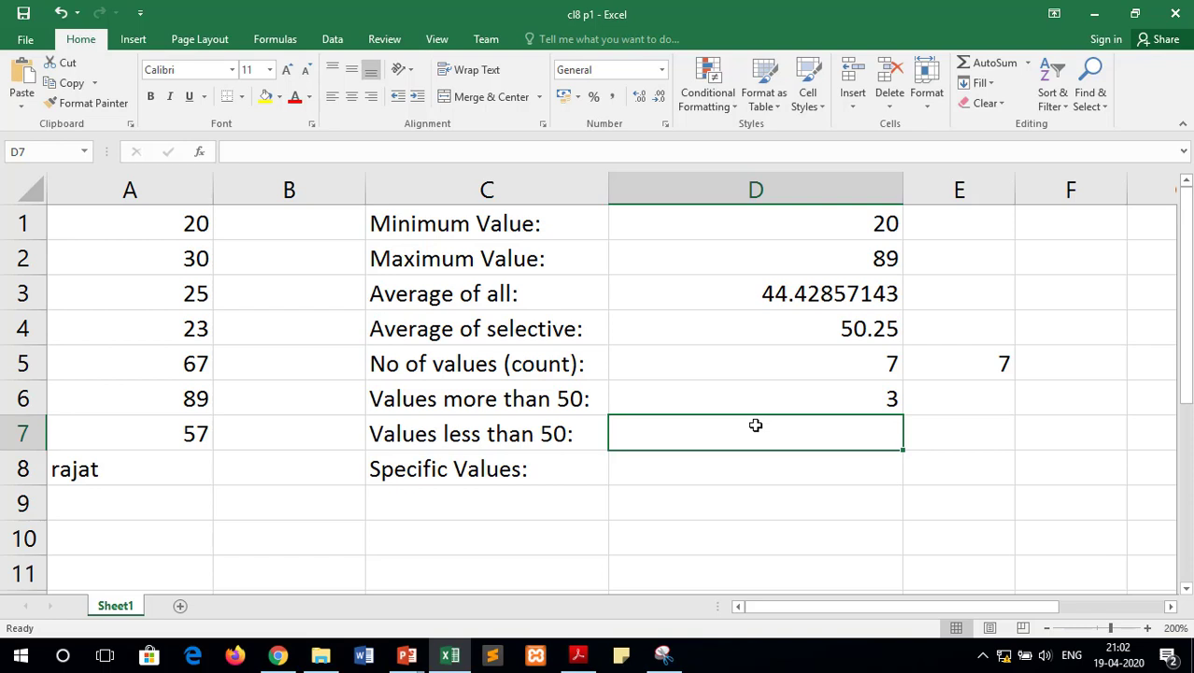
type("=cou")
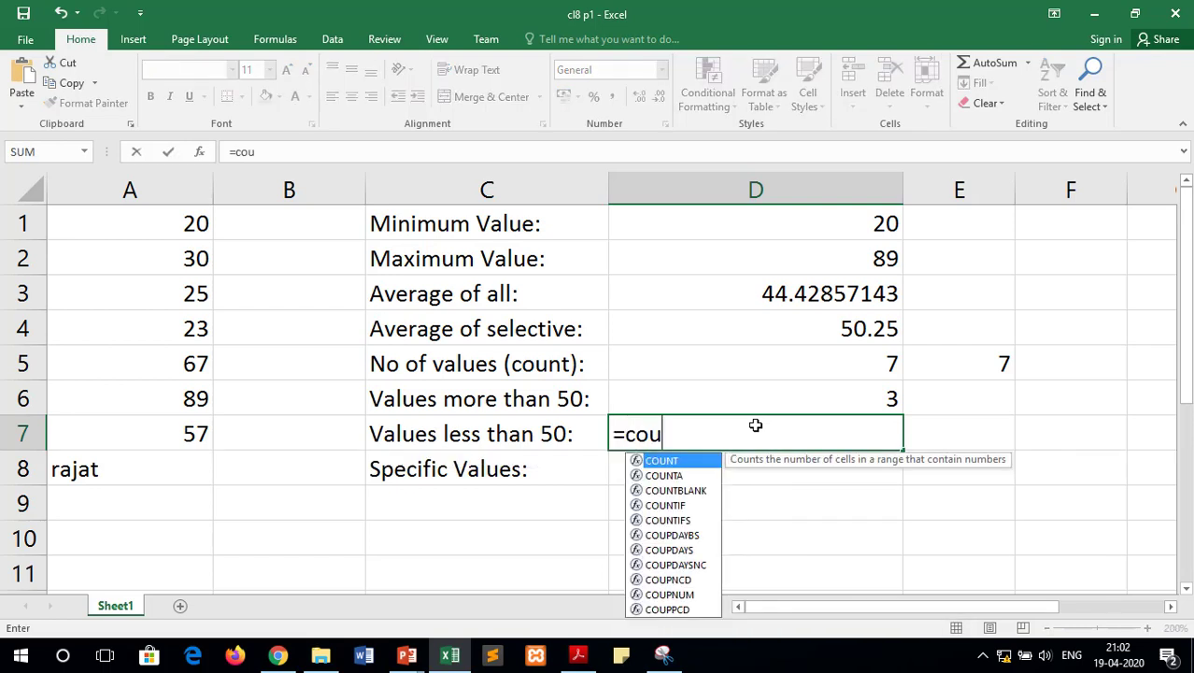
type("ntif(")
left_click_drag(144, 226, 134, 418)
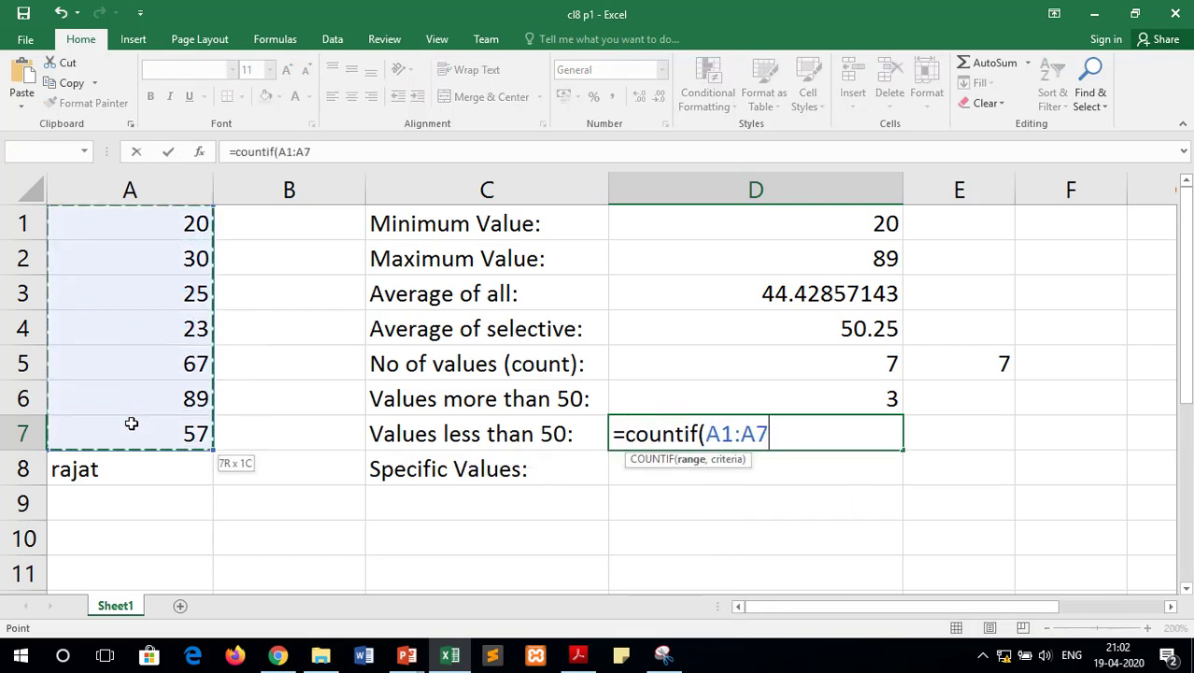
type(",")
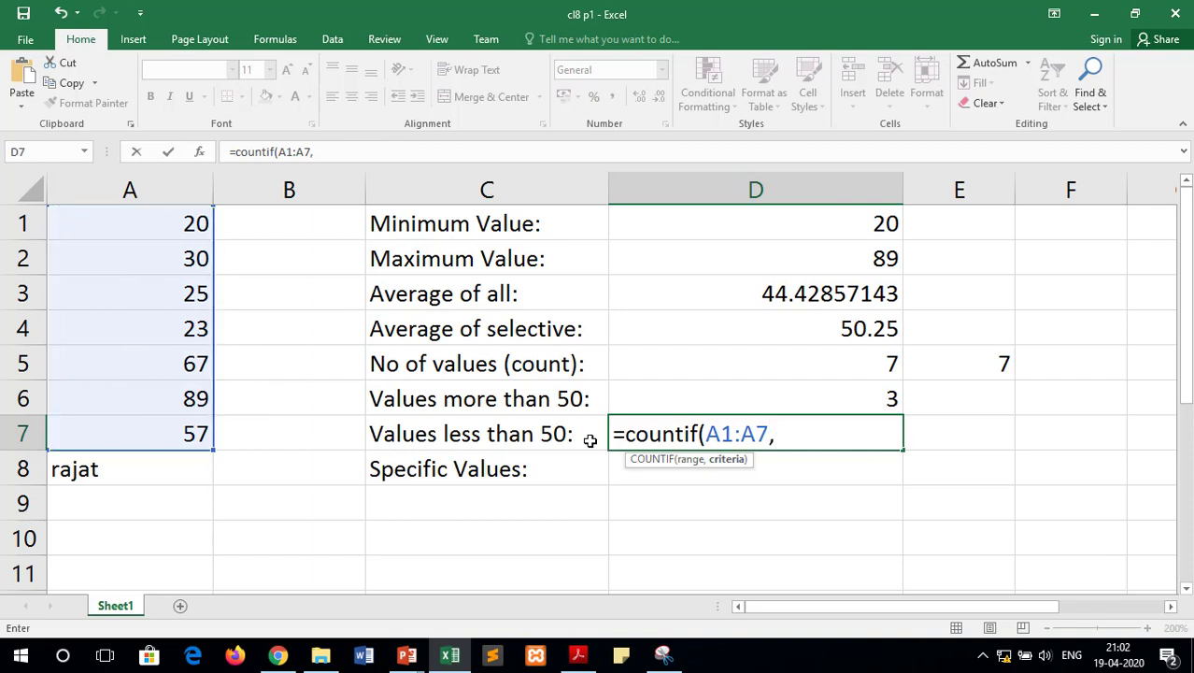
type("\"\"")
left_click(787, 431)
type("<50\"")
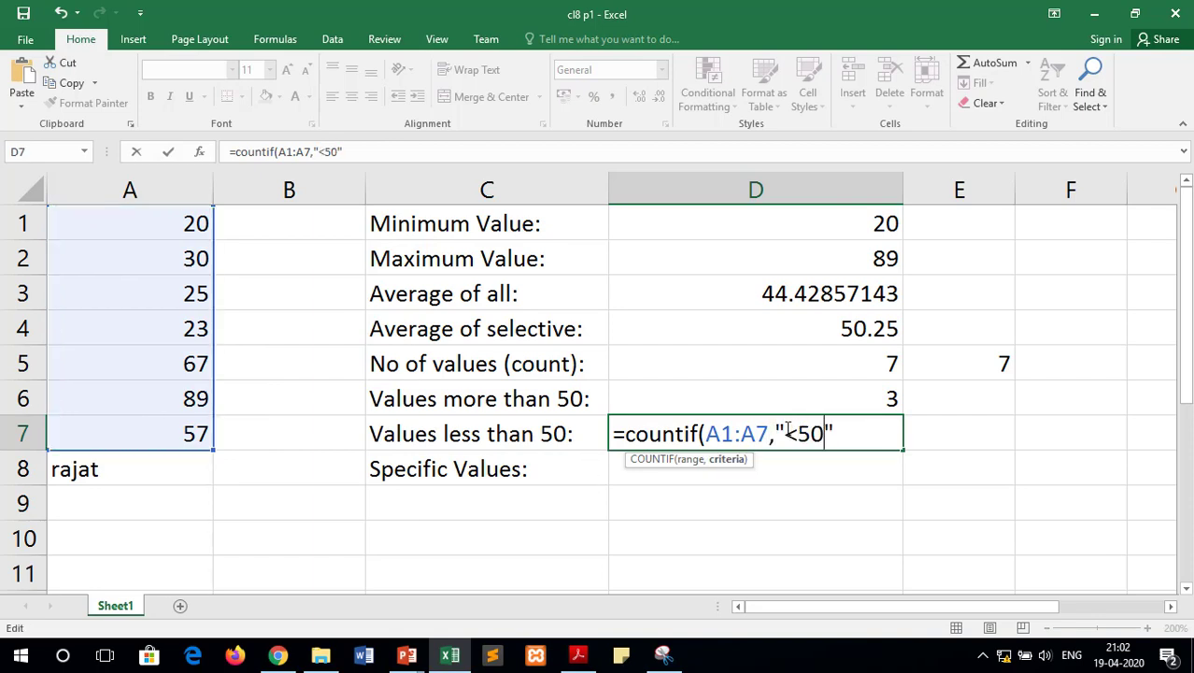
type(")")
key("Return")
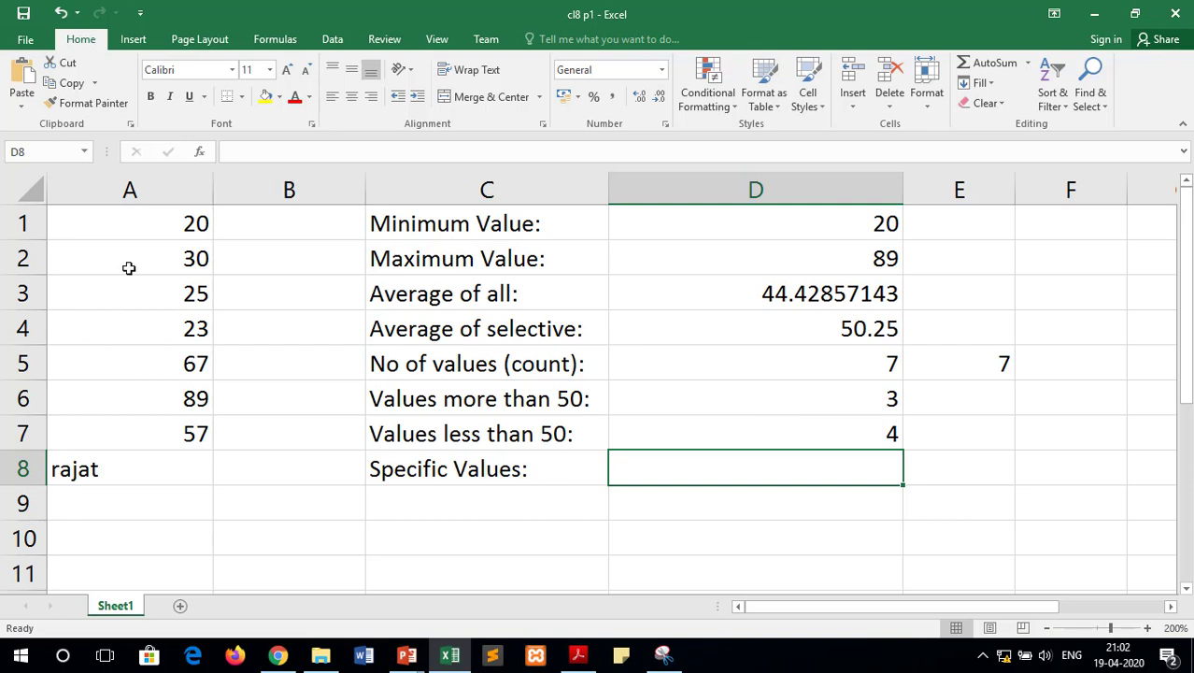
left_click_drag(185, 232, 174, 422)
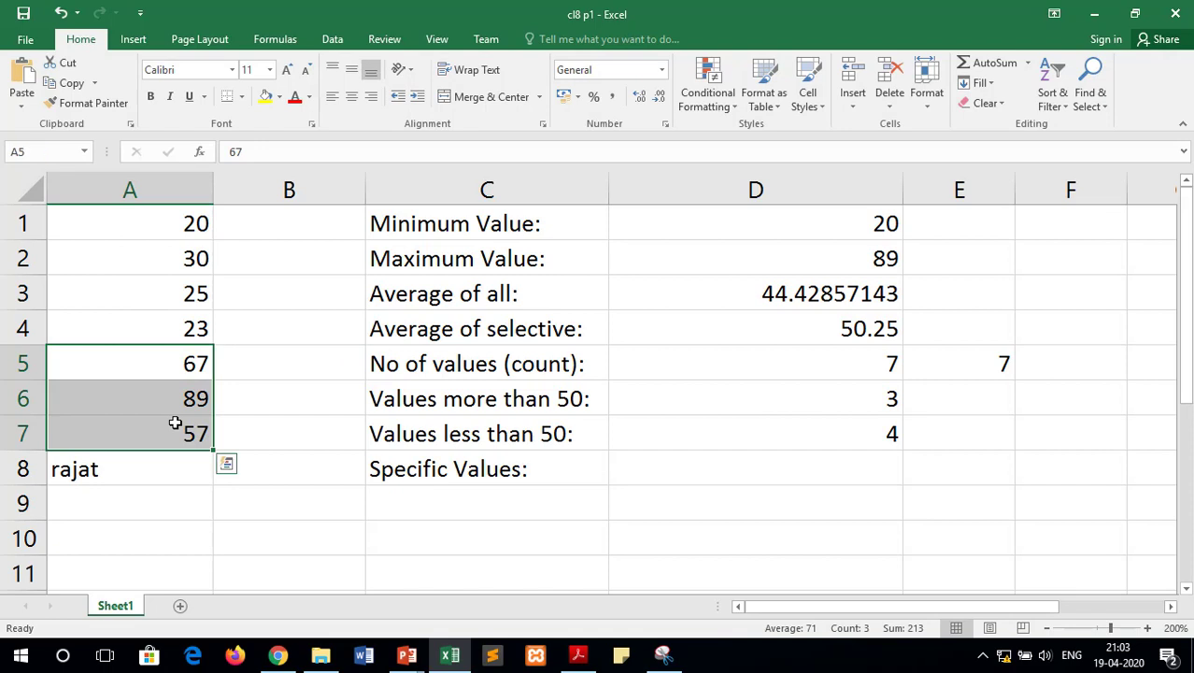
- Replace the text entry in cell A8 with 20 and enter another 20 in cell A9
left_click(811, 465)
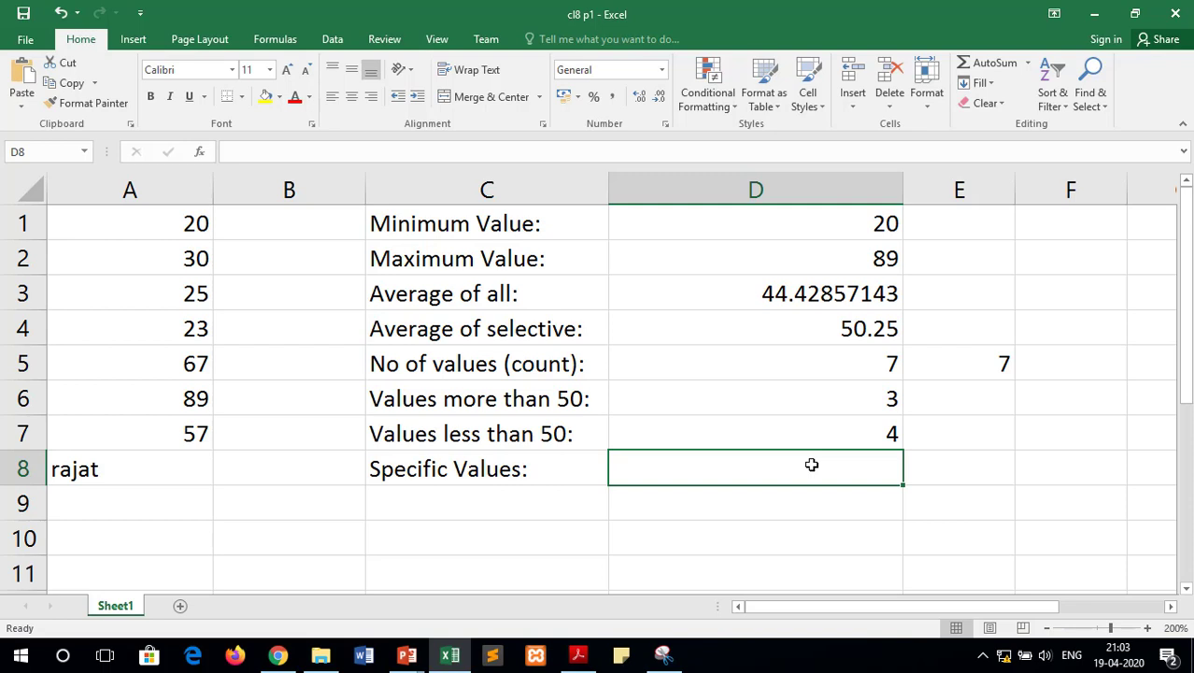
left_click(189, 463)
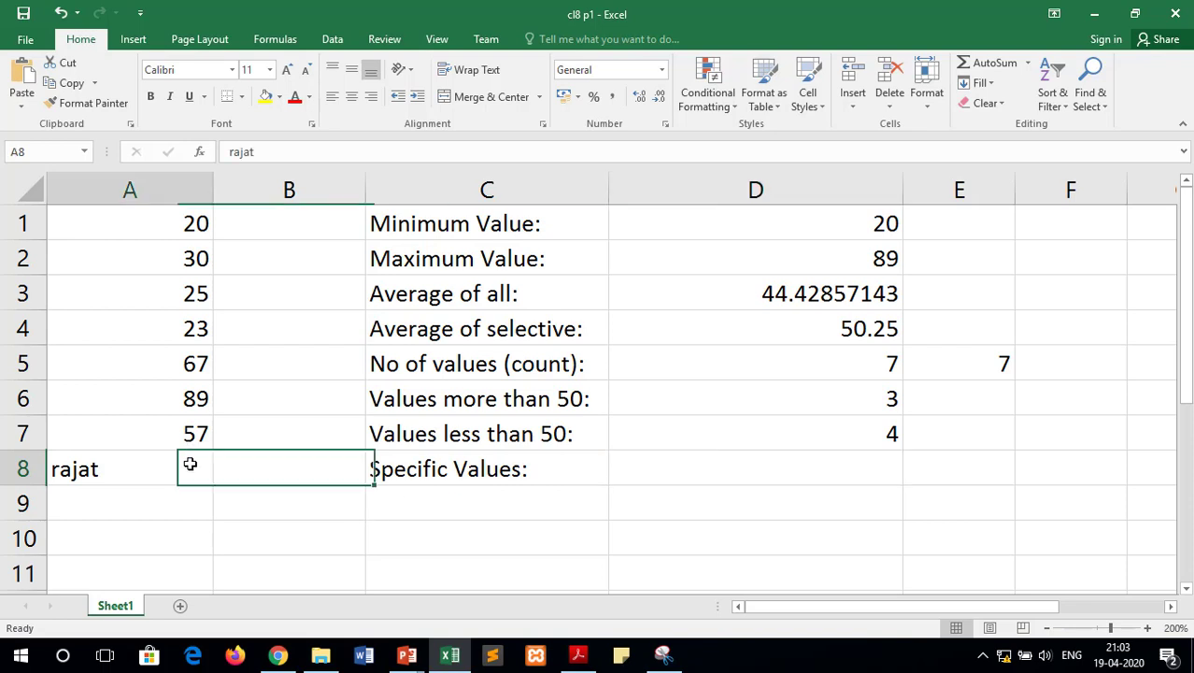
type("20")
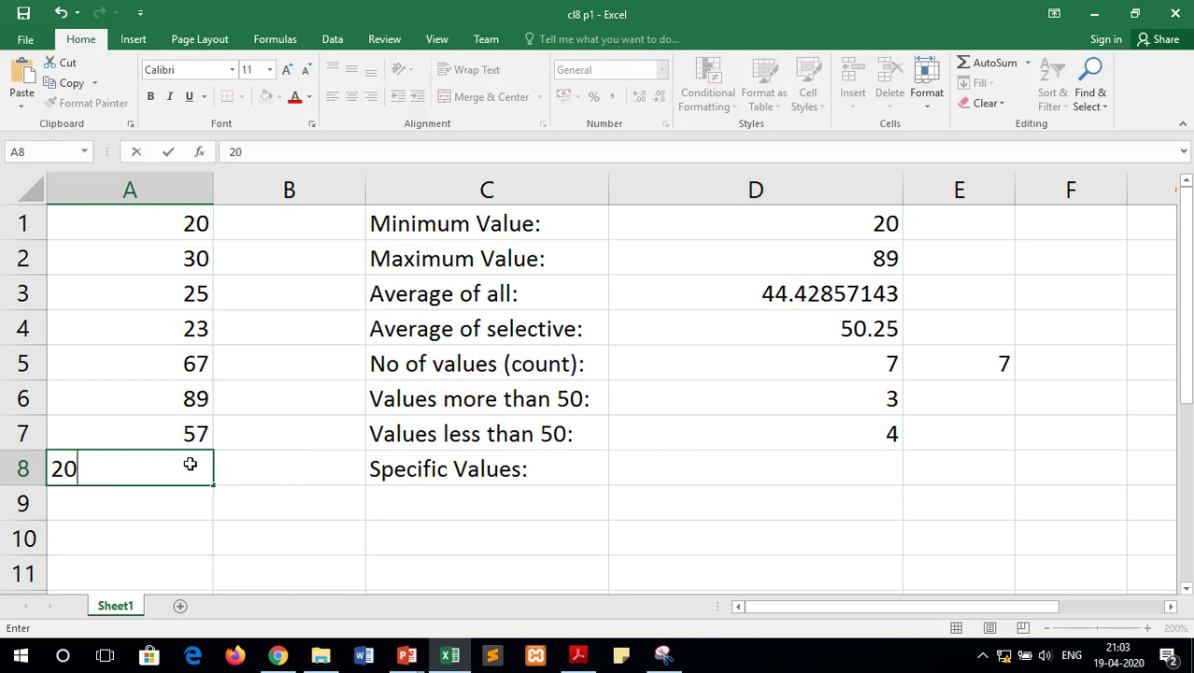
key("Return")
type("2")
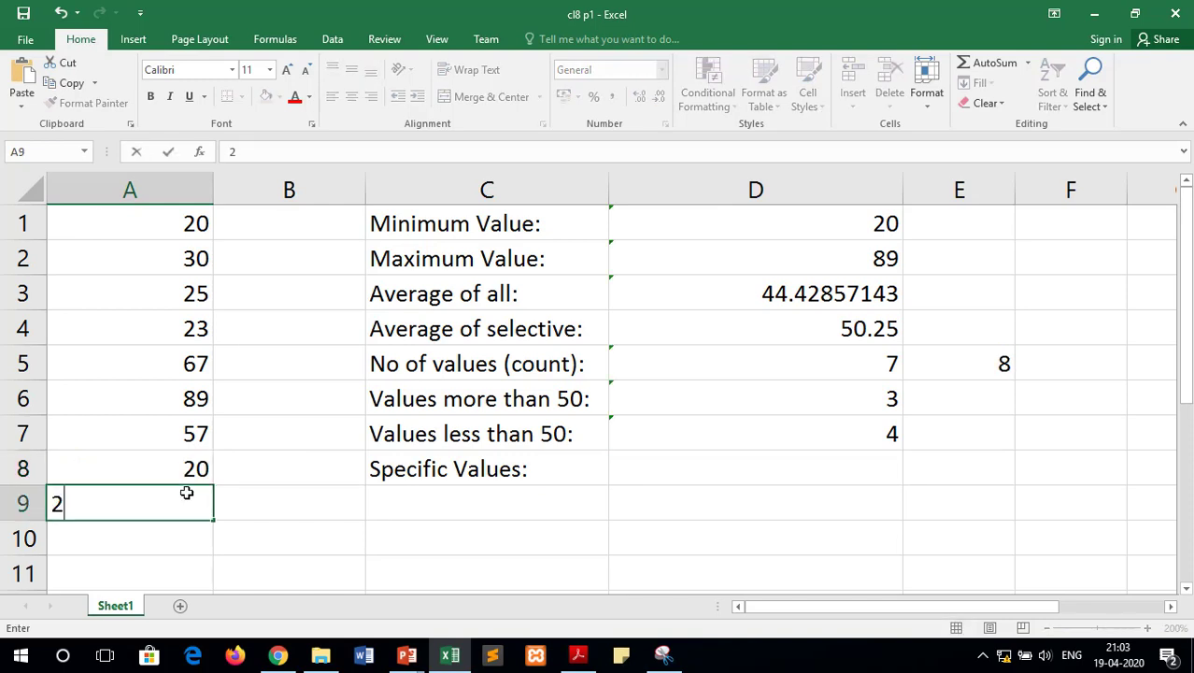
type("0")
- Enter the formula =countif(A1:A9,"=20") in cell D8 beside the Specific Values label and check it against the matching cells in column A
left_click(884, 469)
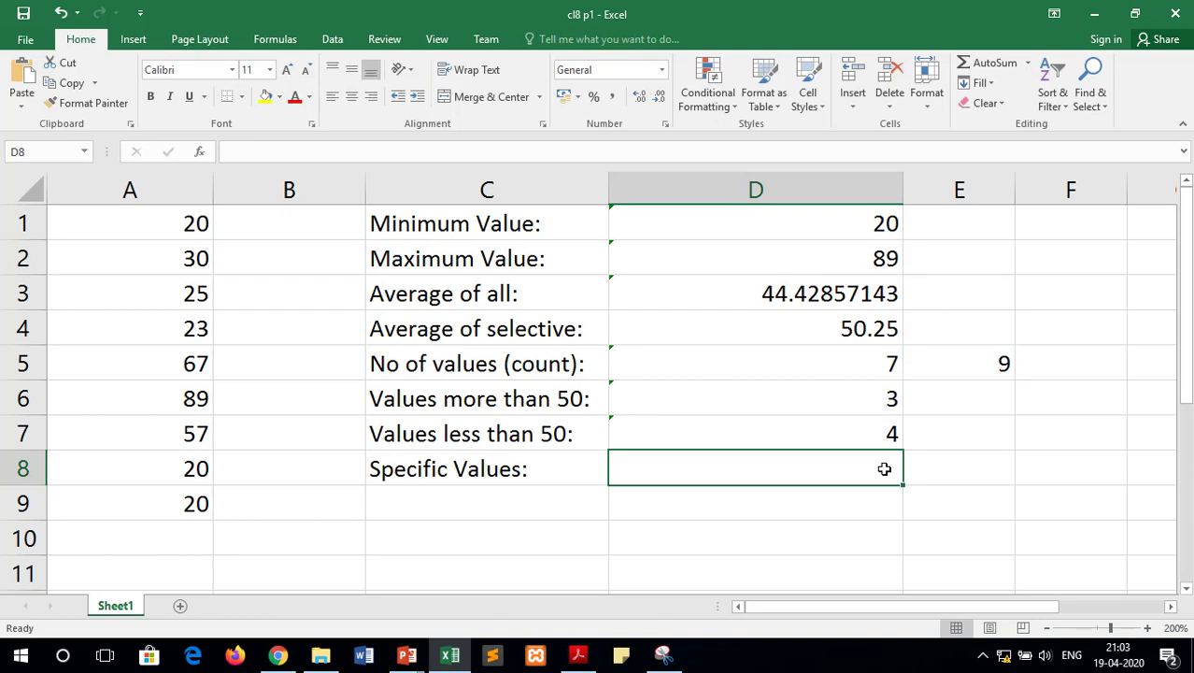
type("=cou")
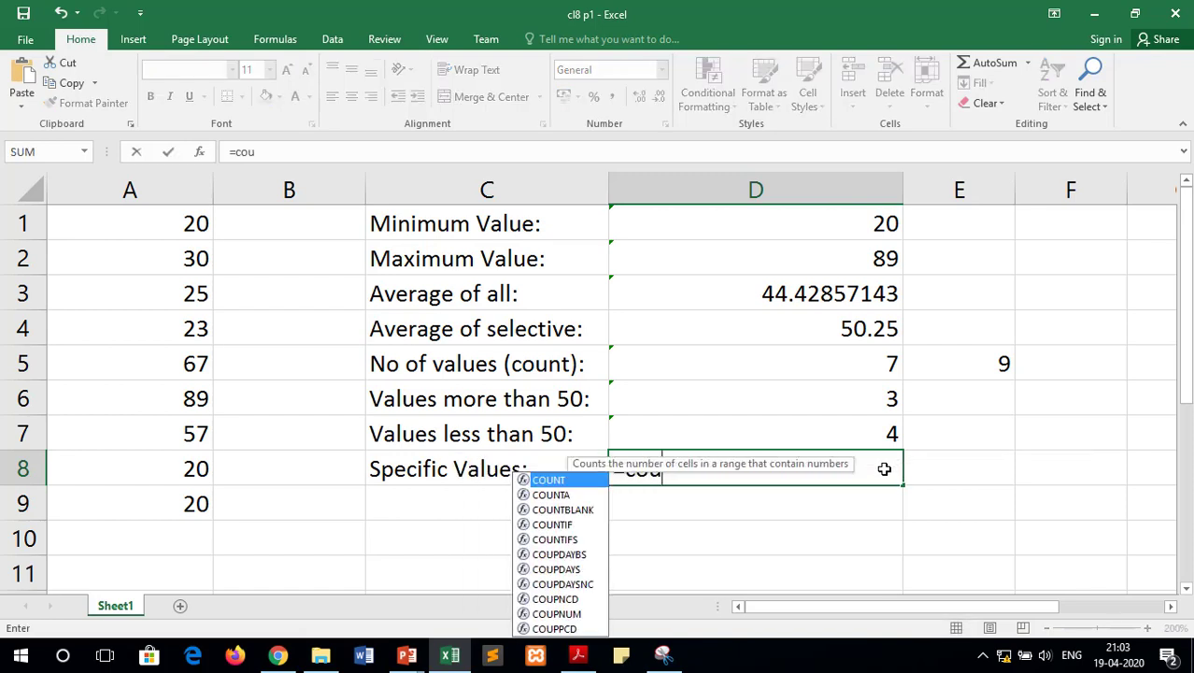
type("ntif(")
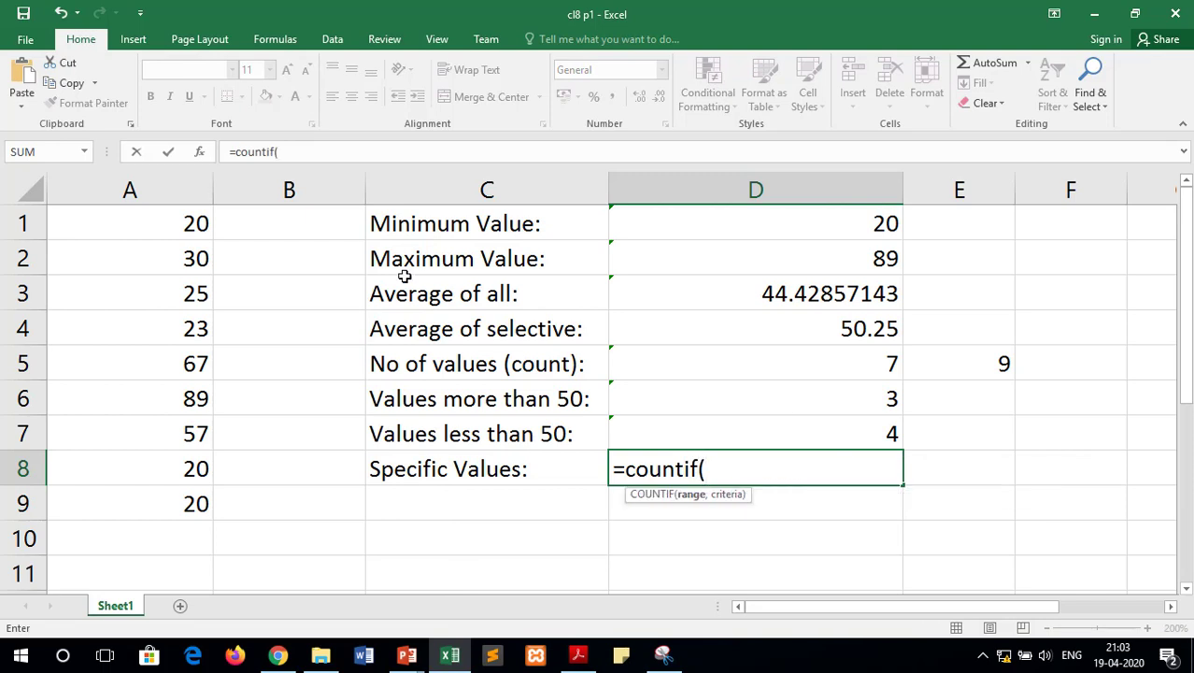
left_click_drag(196, 224, 181, 529)
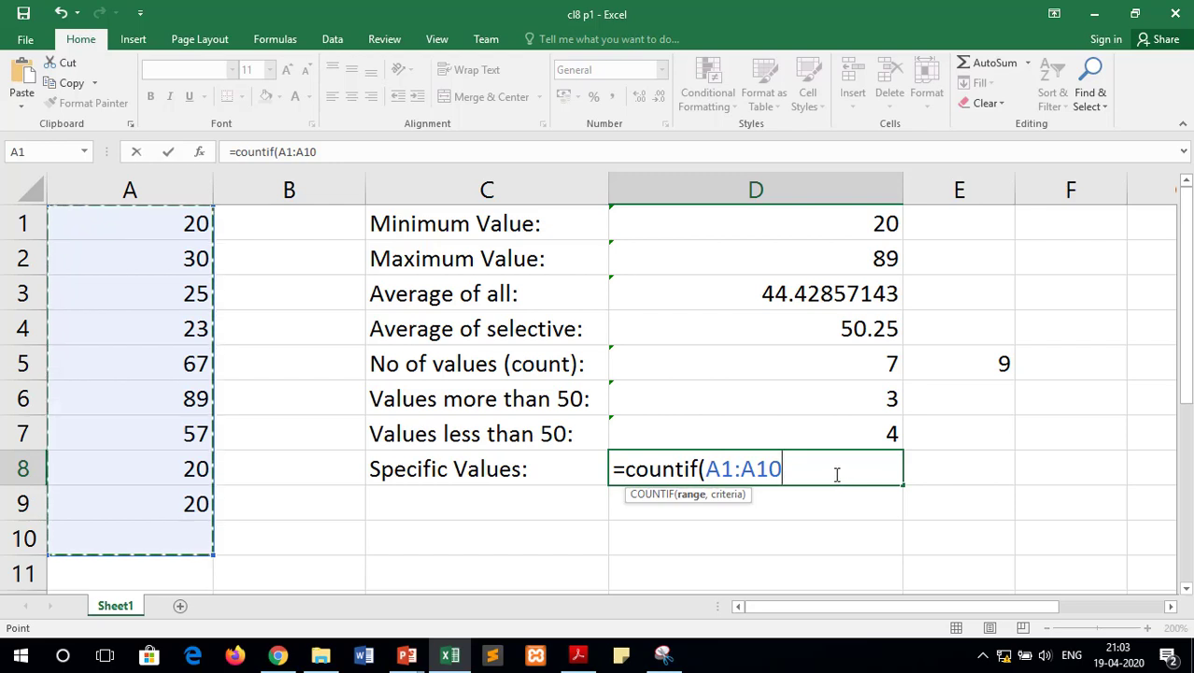
key("BackSpace")
key("BackSpace")
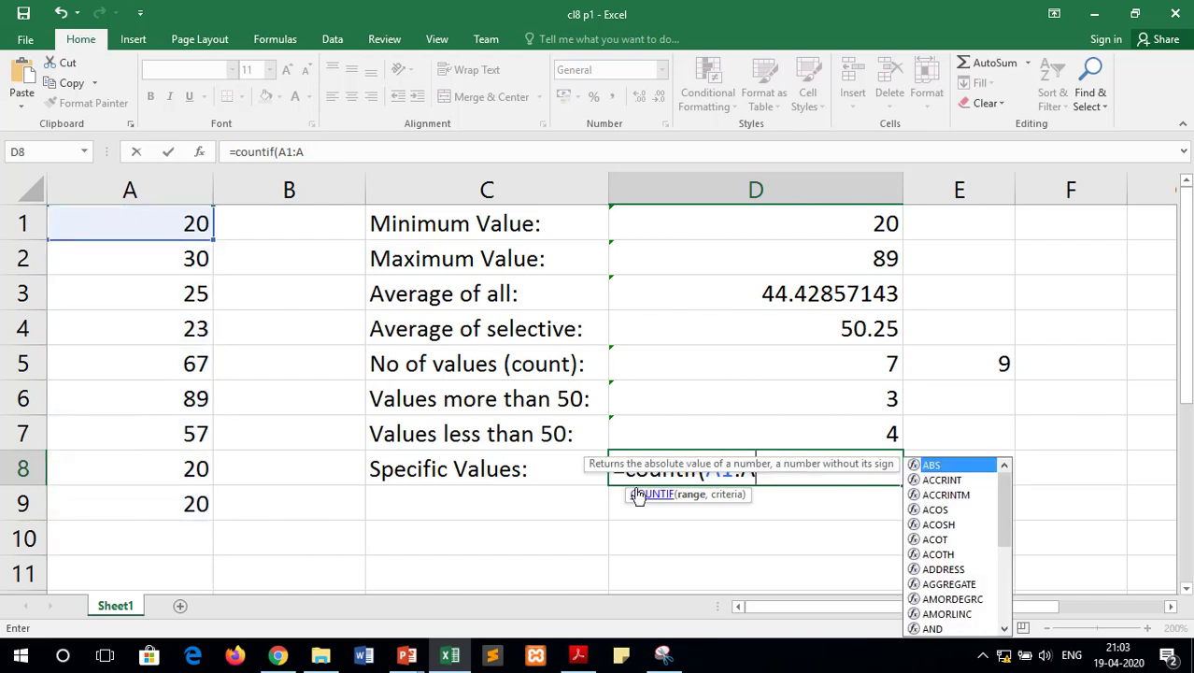
type("9,")
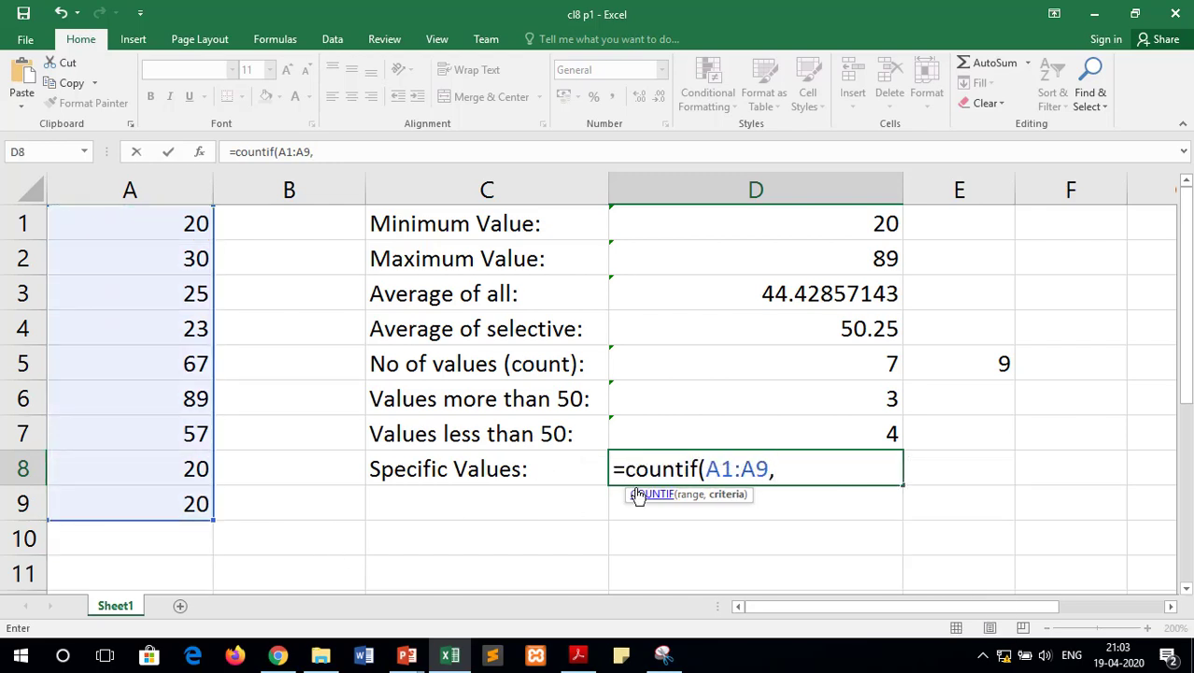
type("\"+")
key("BackSpace")
type("=20")
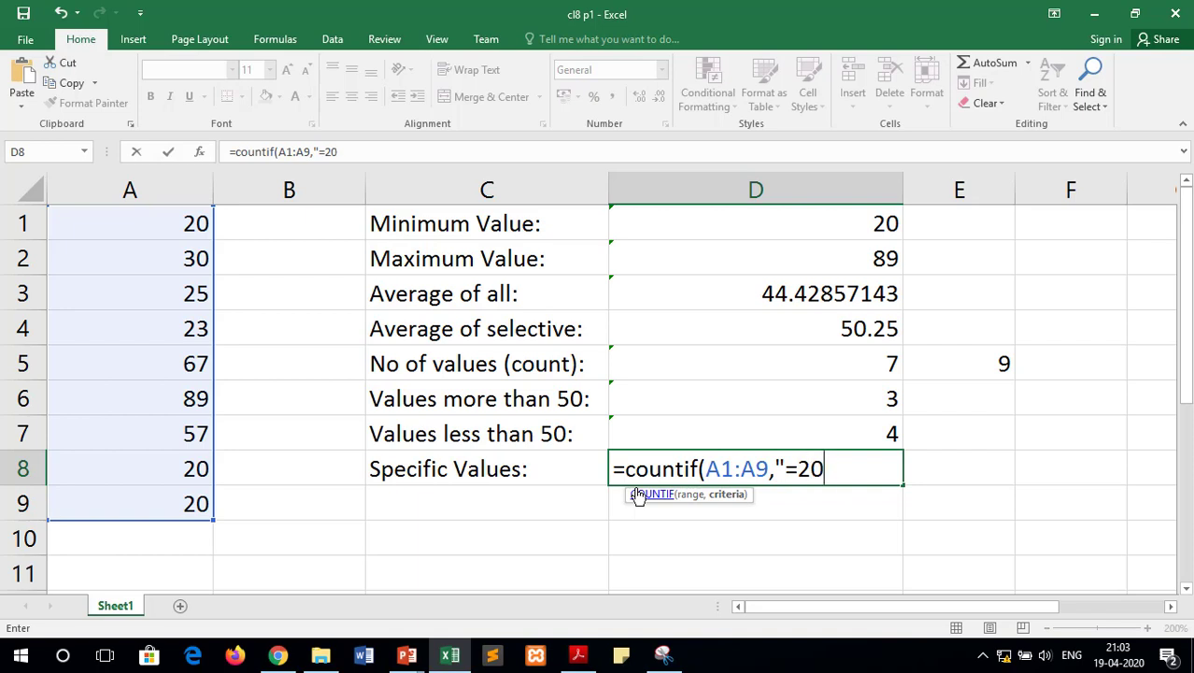
type("\")")
key("Return")
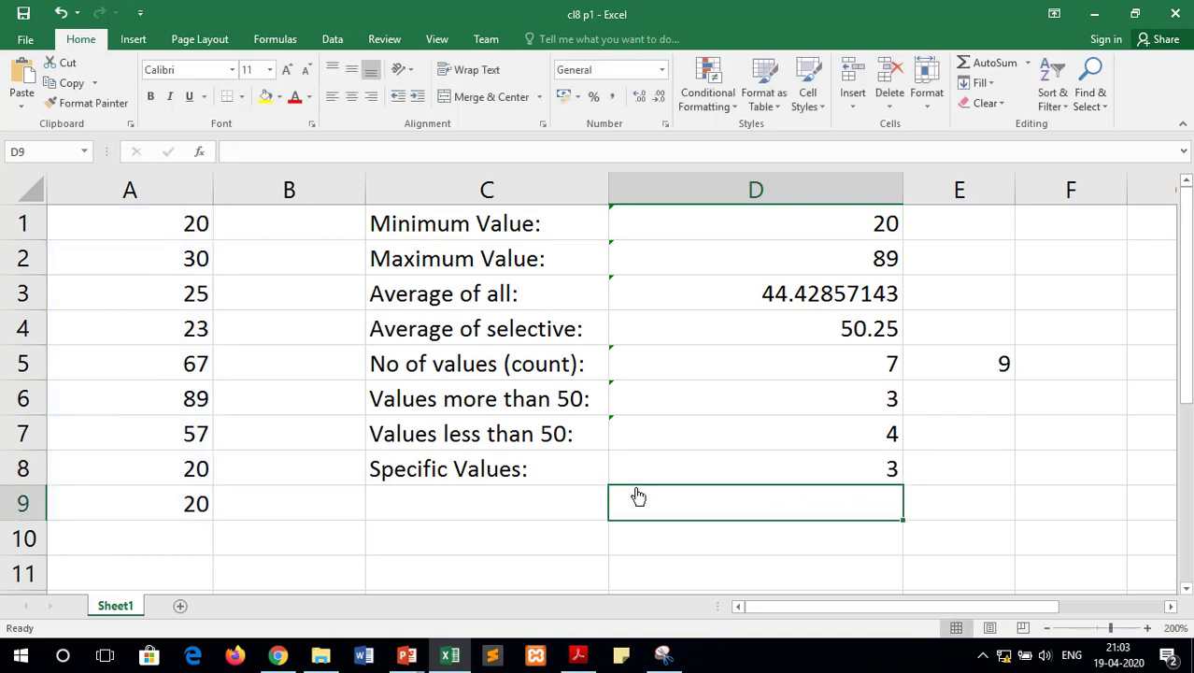
left_click(888, 466)
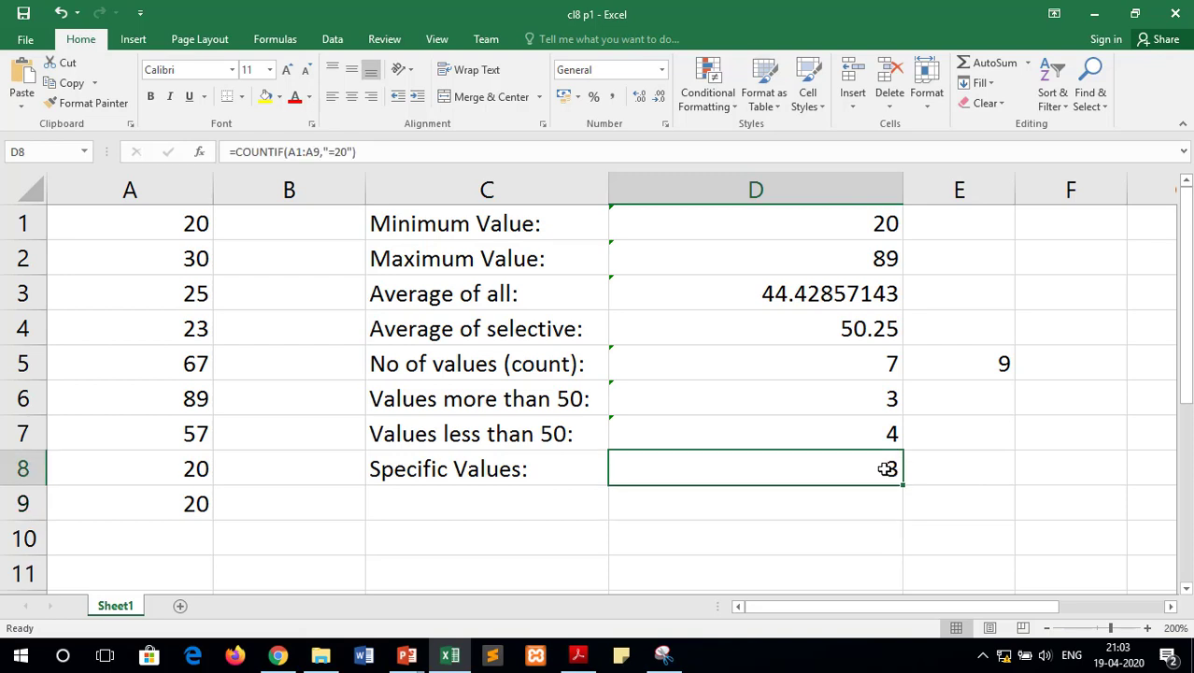
left_click(173, 496)
left_click(168, 471)
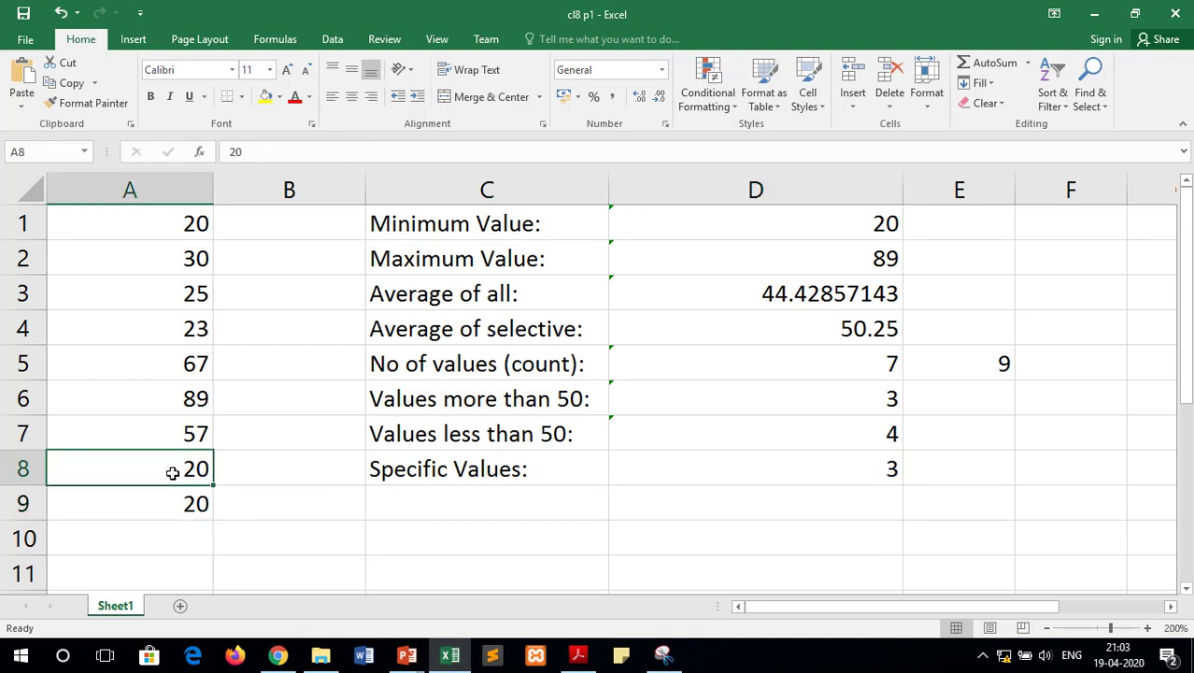
left_click(187, 234)
left_click(179, 500)
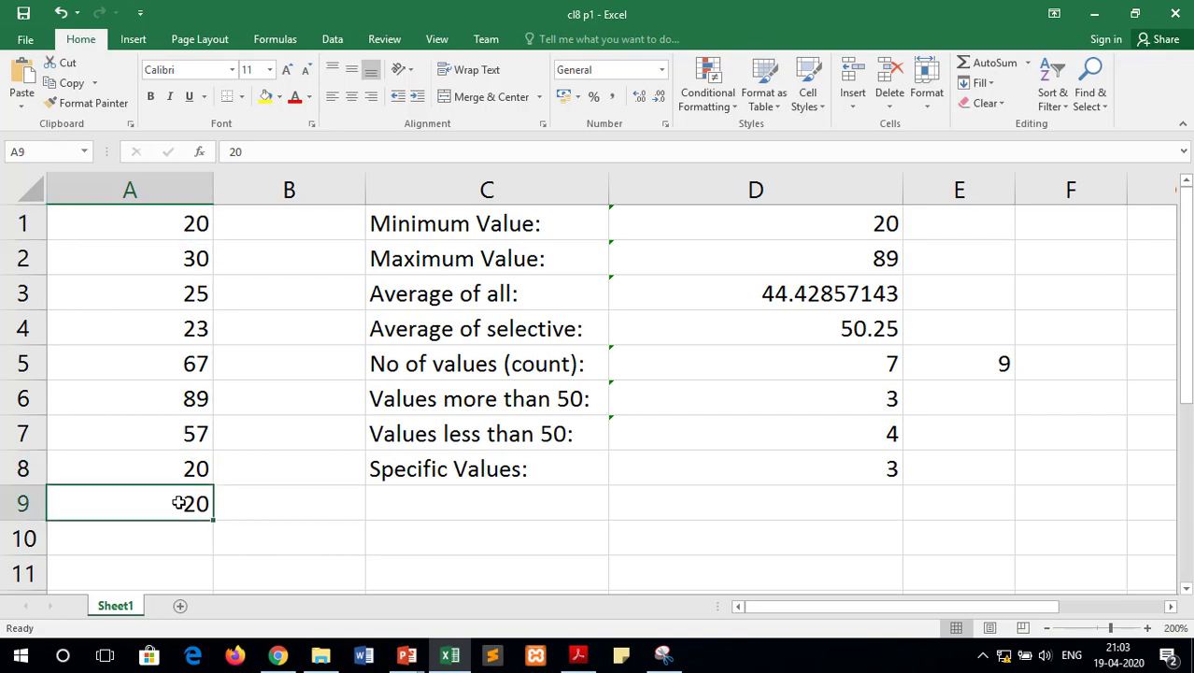
- Change cell A9 to 120 and check the COUNTIF formula in cell D8 again
double_click(178, 503)
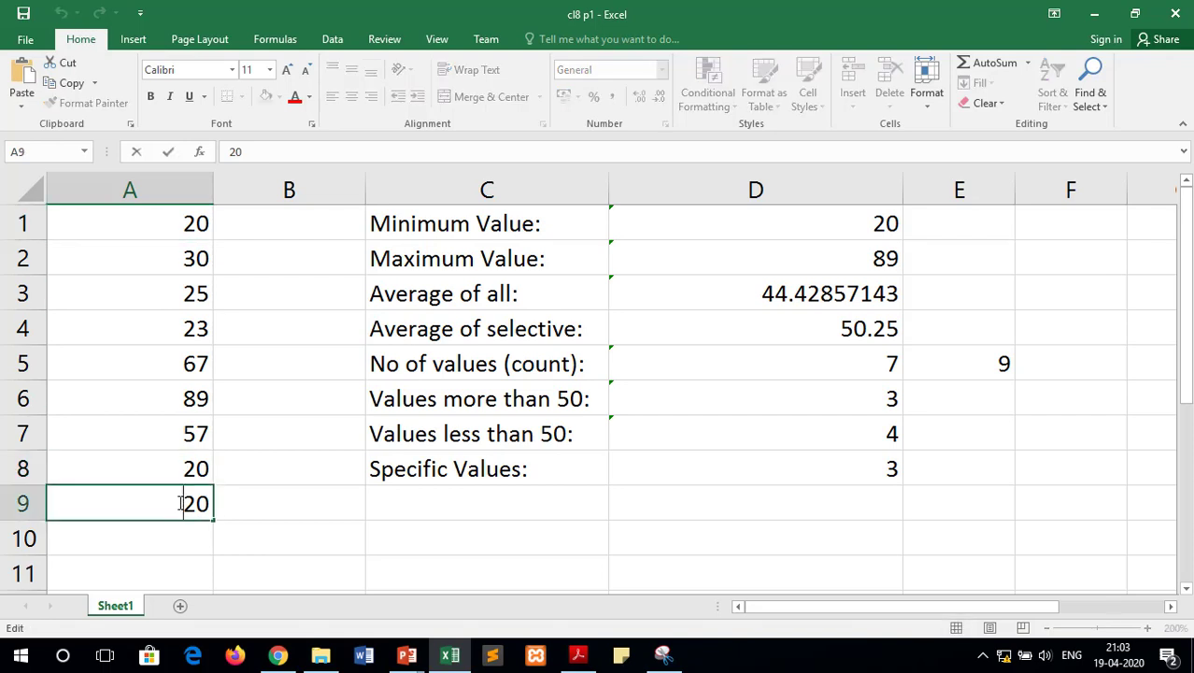
type("1")
key("Return")
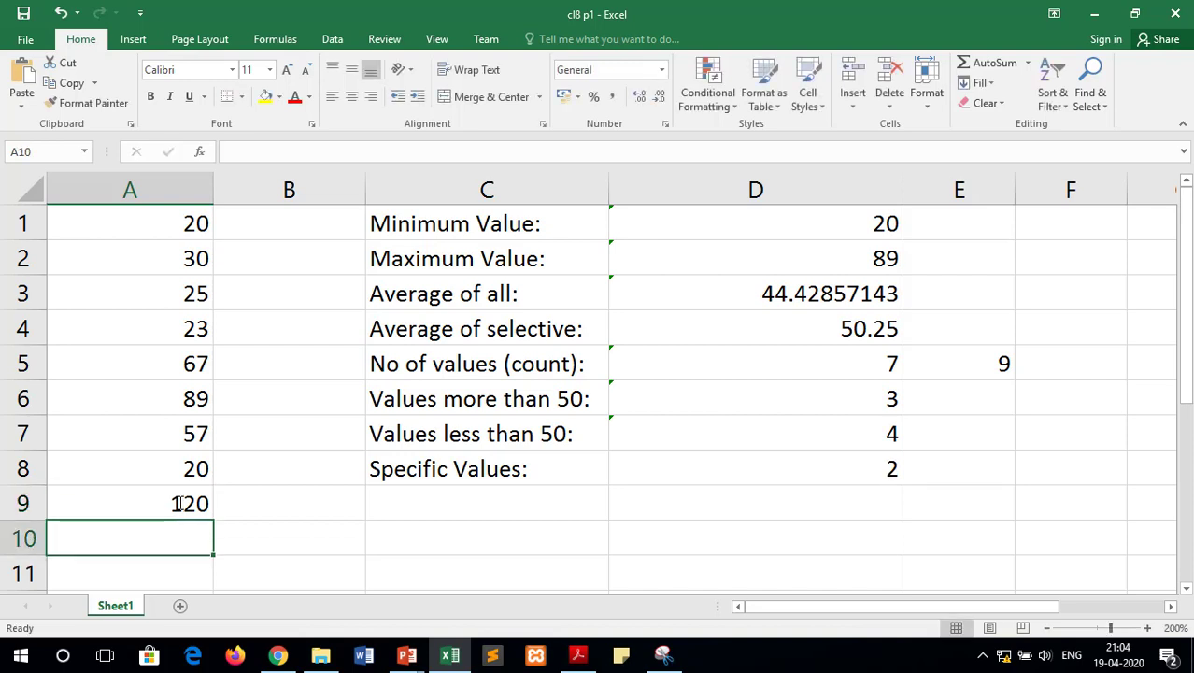
left_click(845, 463)
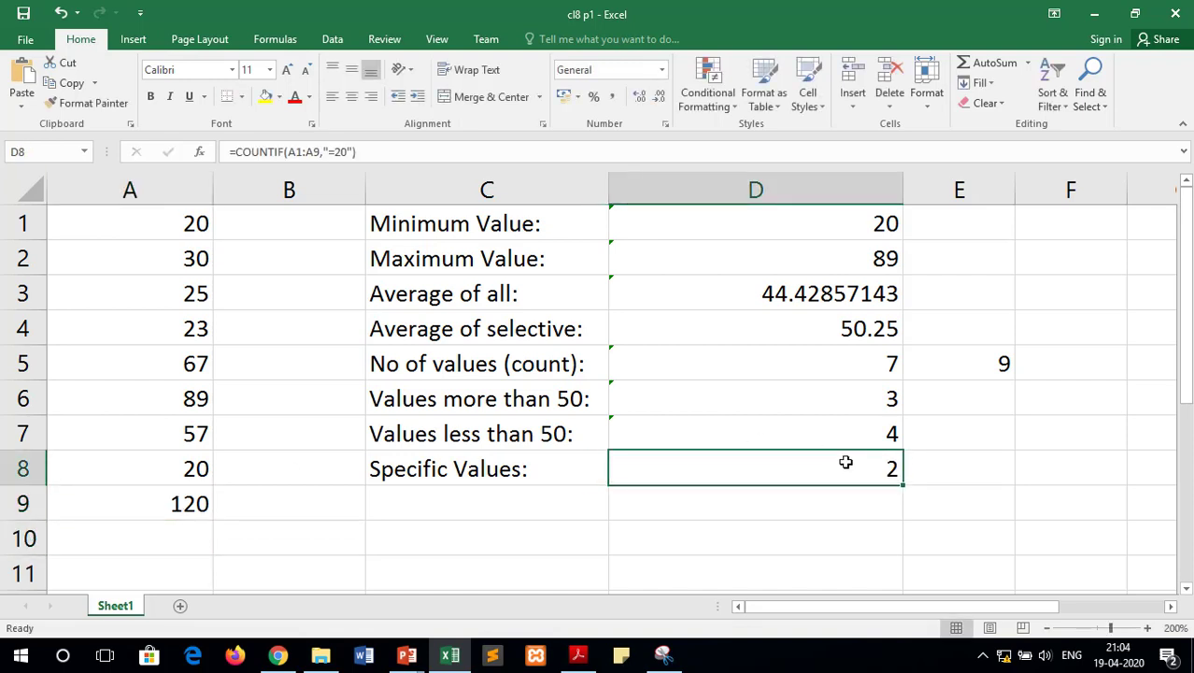